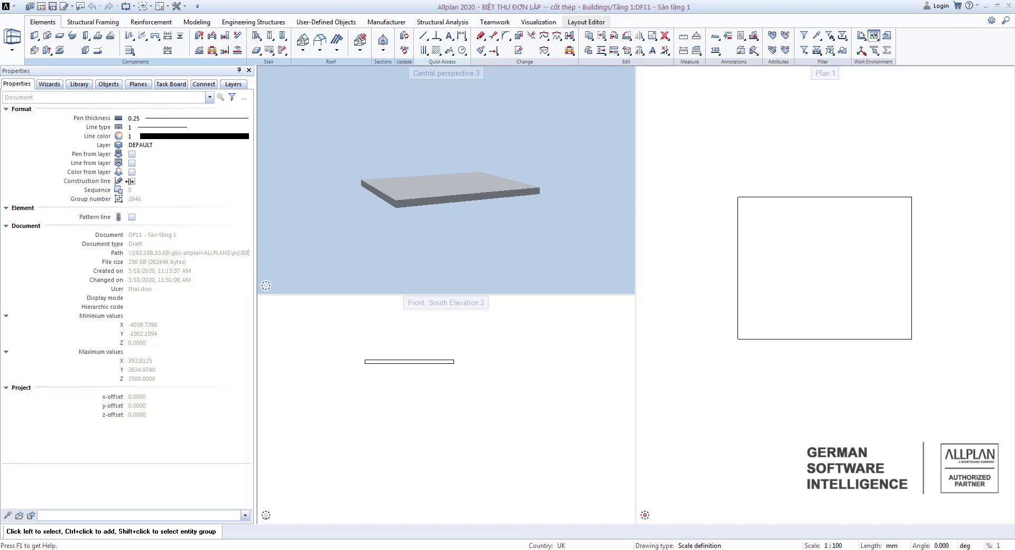
# Show the model's objects, try the topology and layer sortings, and list them sorted by drawing file.
pyautogui.click(110, 84)
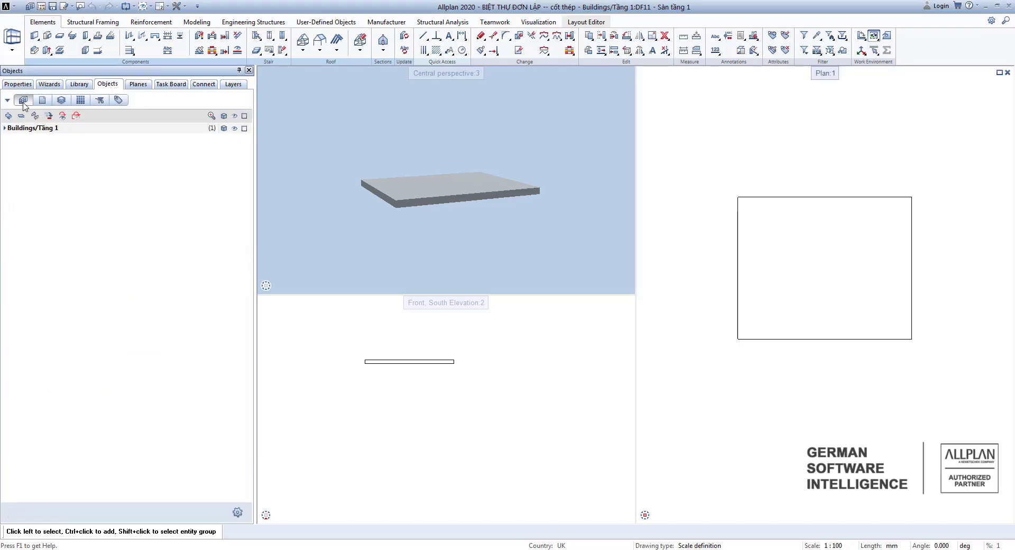
pyautogui.click(43, 101)
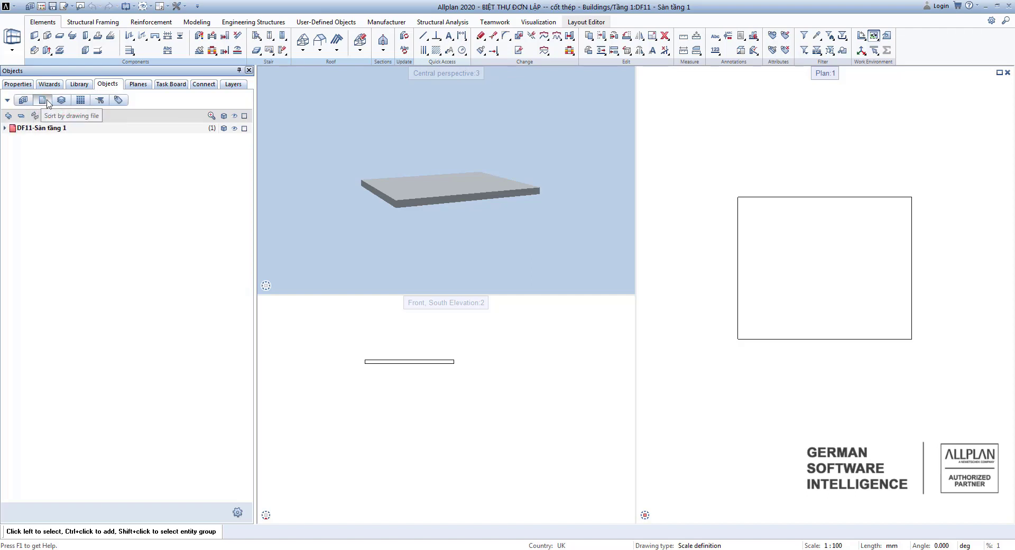
pyautogui.click(61, 101)
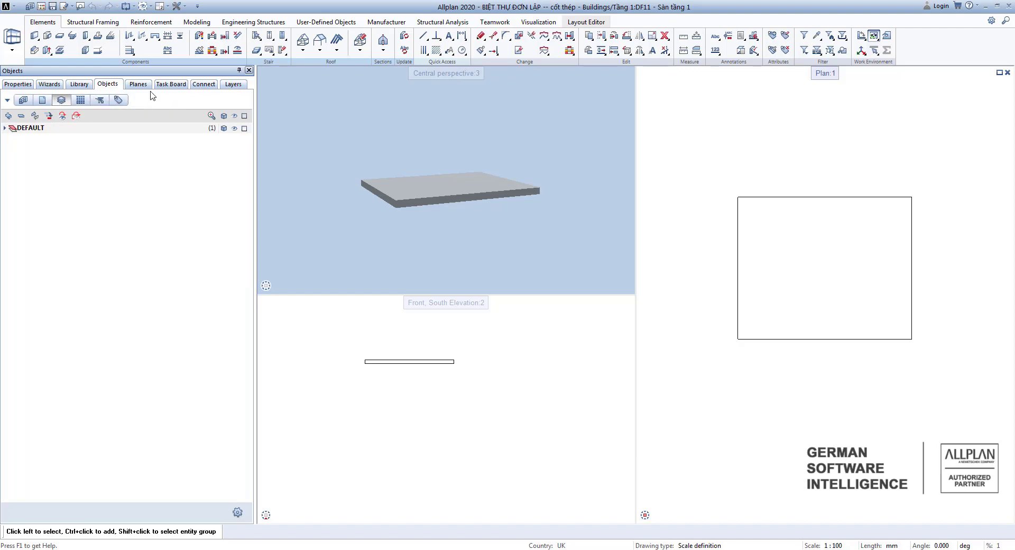
pyautogui.click(42, 102)
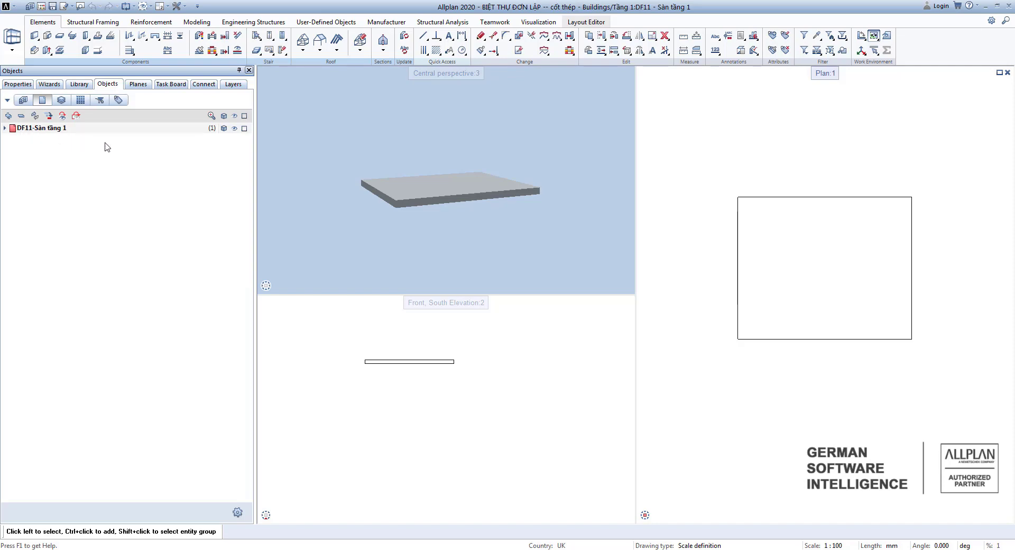
# Open drawing files 2 and 12 to 18 in edit mode alongside the current drawing file 11 (Sàn tầng 1).
pyautogui.press('F2')
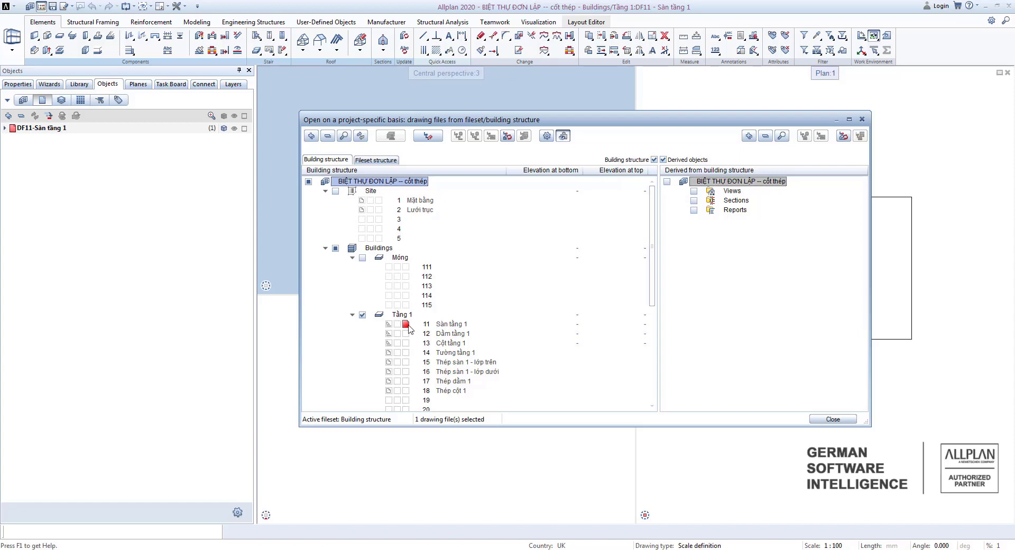
pyautogui.click(370, 212)
pyautogui.click(370, 211)
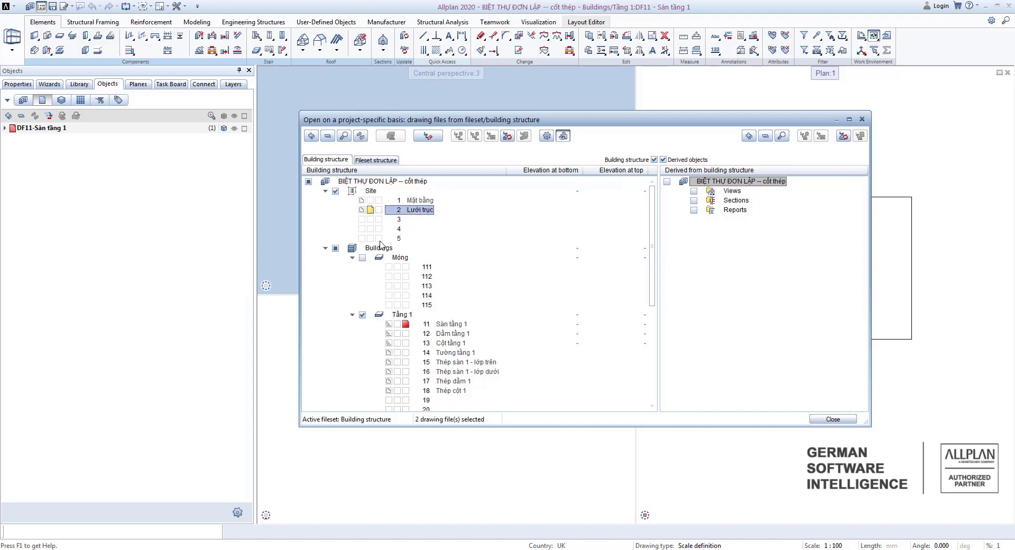
pyautogui.click(396, 333)
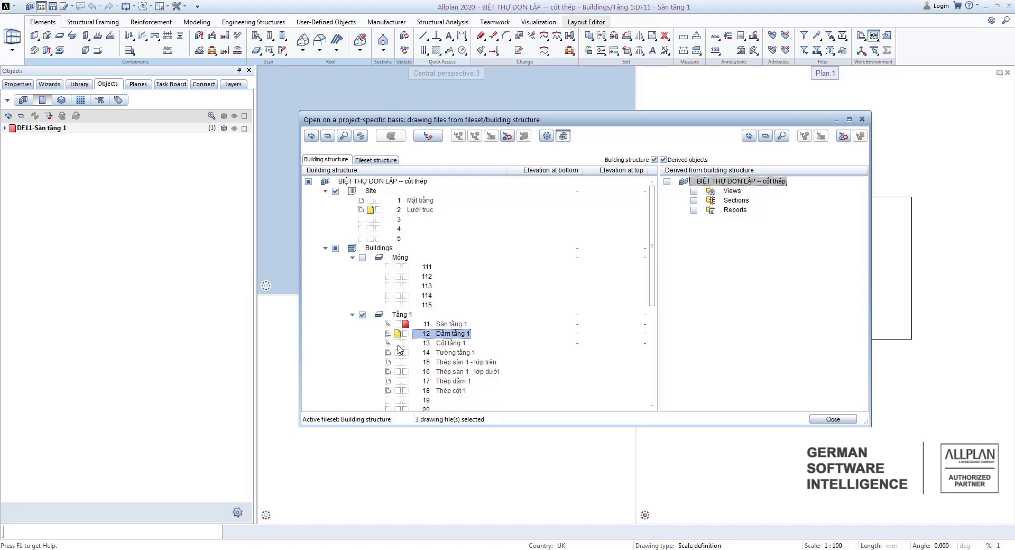
pyautogui.click(397, 343)
pyautogui.click(397, 352)
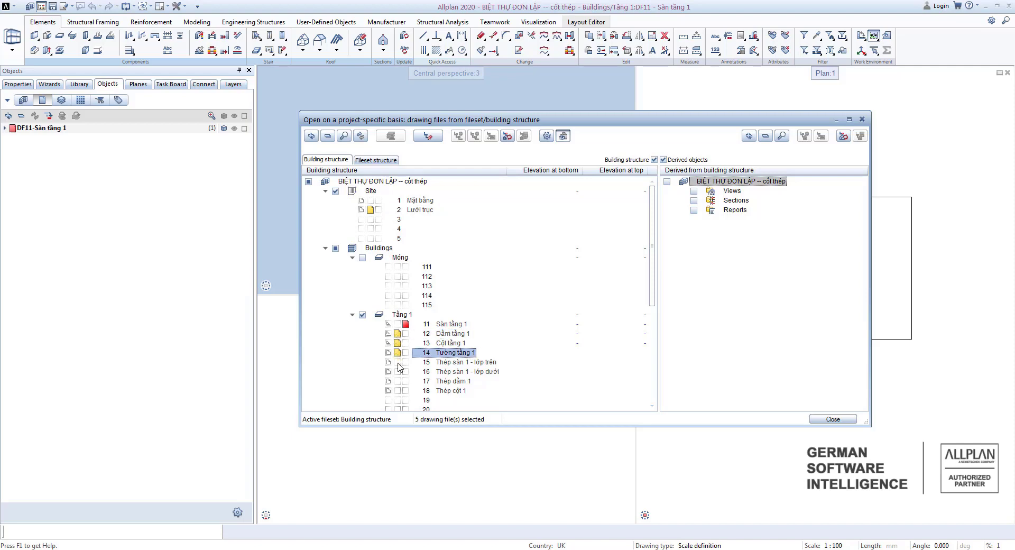
pyautogui.click(397, 361)
pyautogui.click(397, 371)
pyautogui.click(397, 381)
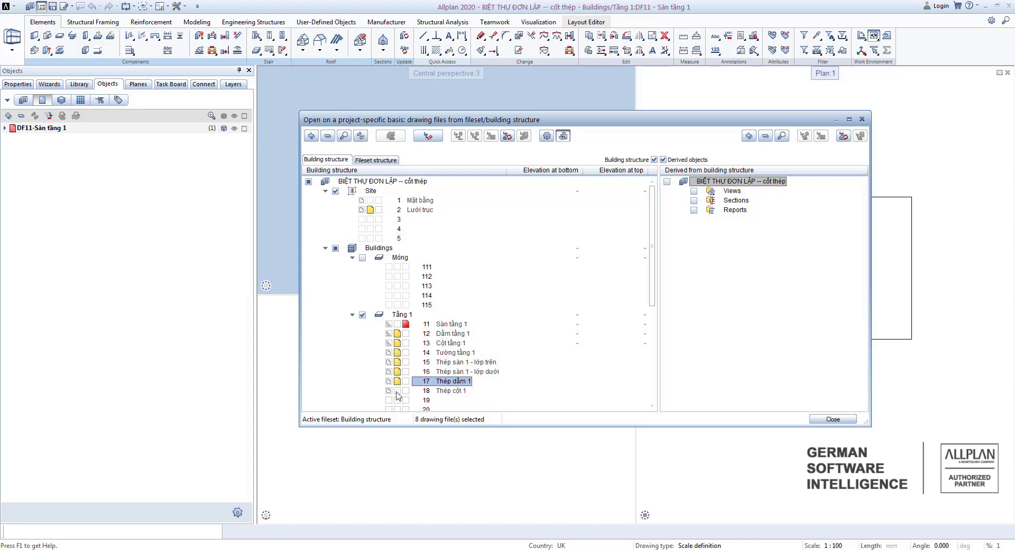
pyautogui.click(397, 390)
pyautogui.click(833, 419)
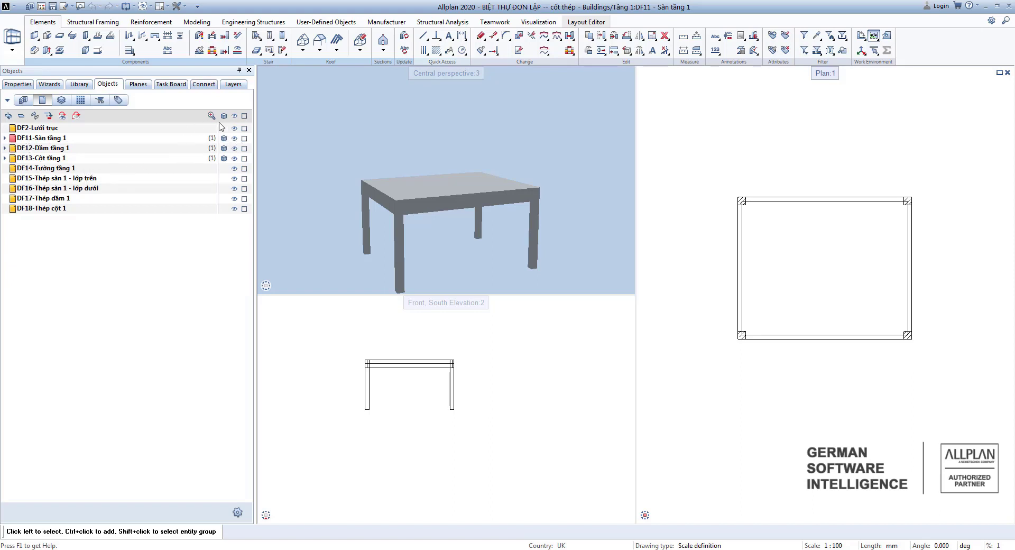
# Expand DF11-Sàn tầng 1 and DF12-Dầm tầng 1 in the object list and toggle the selection of the slab and beam objects.
pyautogui.click(5, 138)
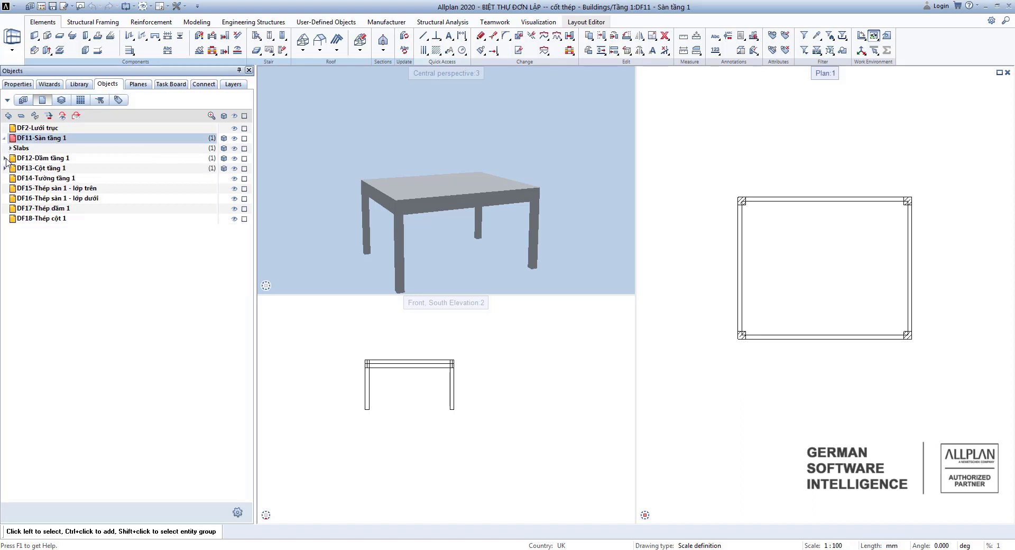
pyautogui.click(4, 158)
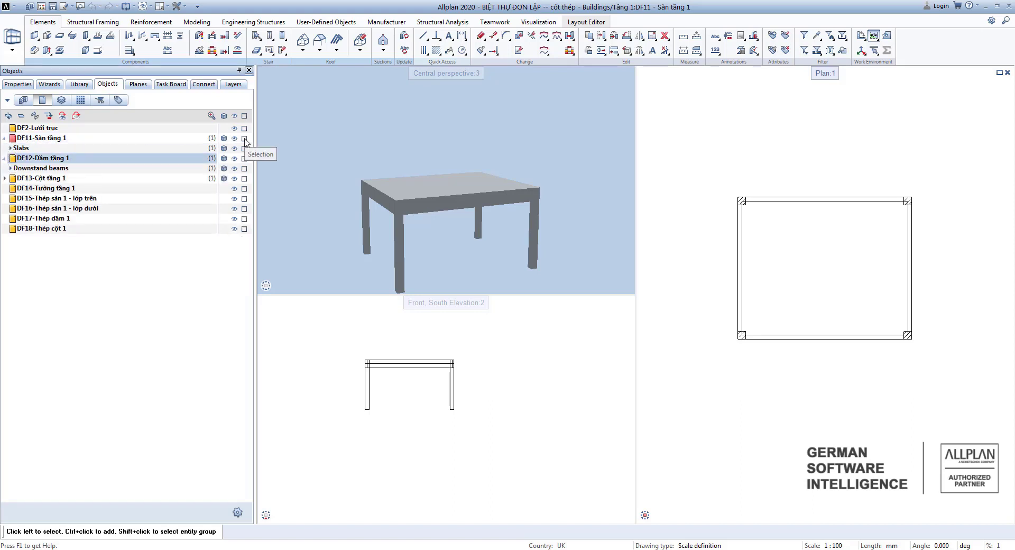
pyautogui.click(244, 139)
pyautogui.click(244, 138)
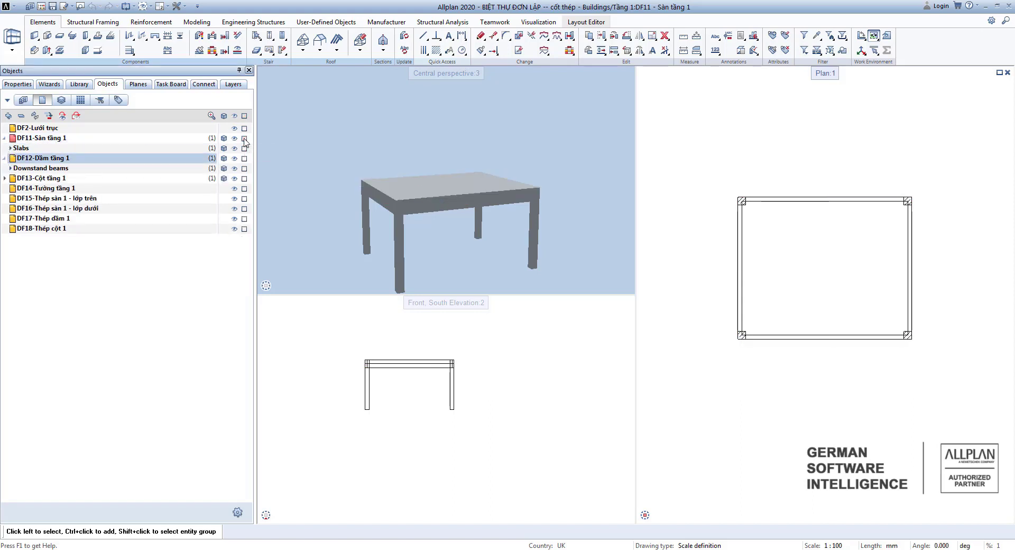
pyautogui.click(245, 149)
pyautogui.click(245, 148)
pyautogui.click(244, 158)
pyautogui.click(244, 158)
# Toggle the visibility of DF12-Dầm tầng 1 off and on, and make it the current drawing file.
pyautogui.click(233, 159)
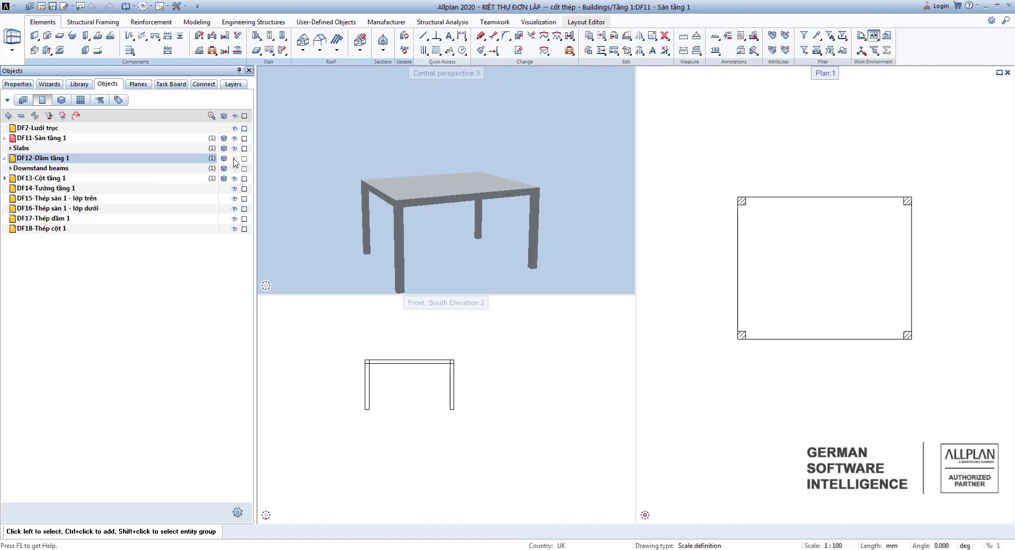
pyautogui.click(234, 159)
pyautogui.click(235, 159)
pyautogui.click(235, 159)
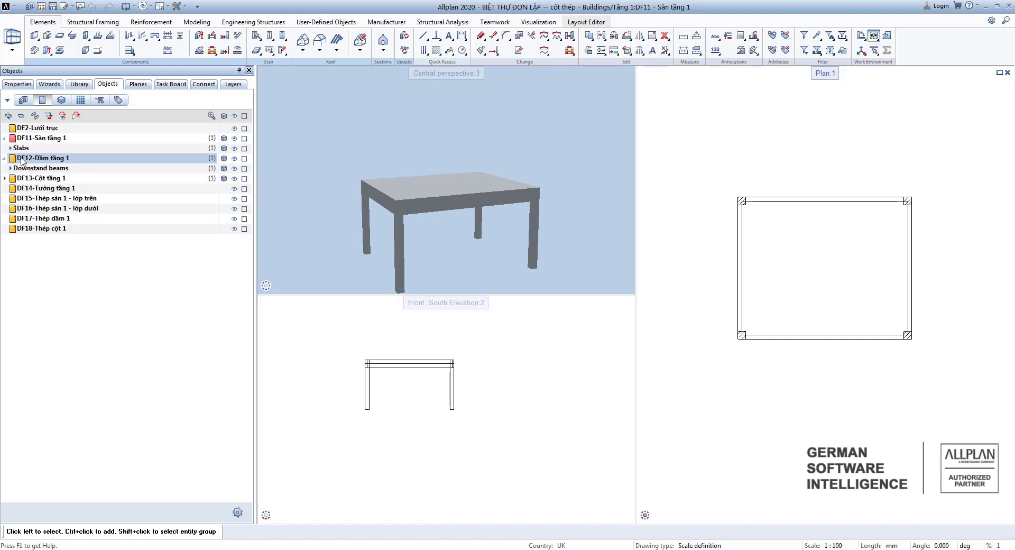
pyautogui.click(13, 160)
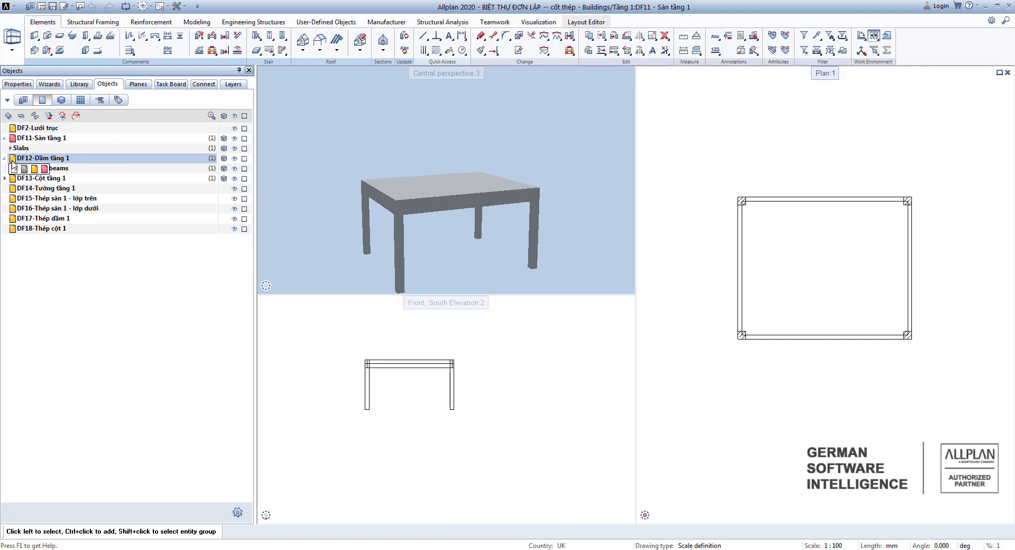
pyautogui.click(44, 169)
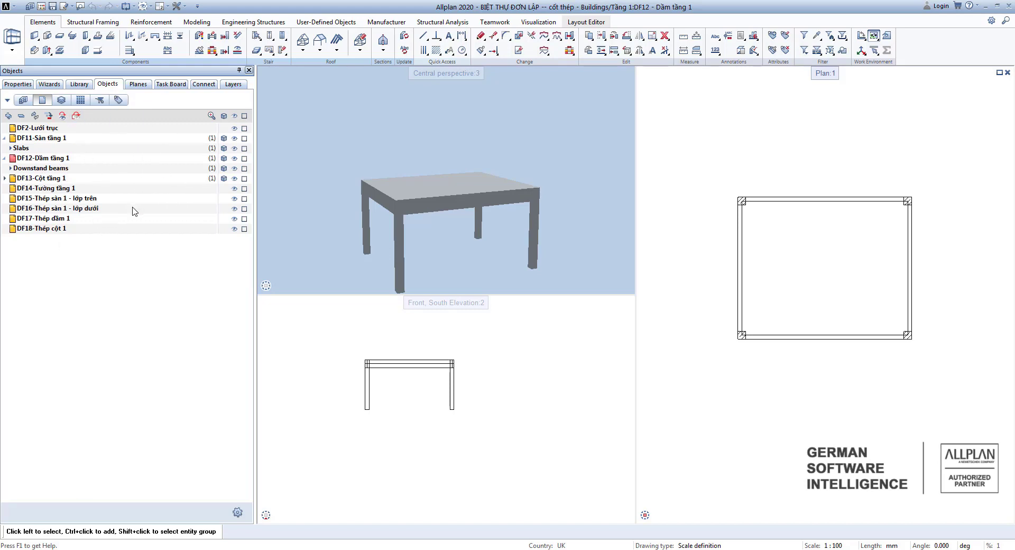
# Create a floor model named New model in the Floor Manager with 5 stories above ±0.00.
pyautogui.click(138, 84)
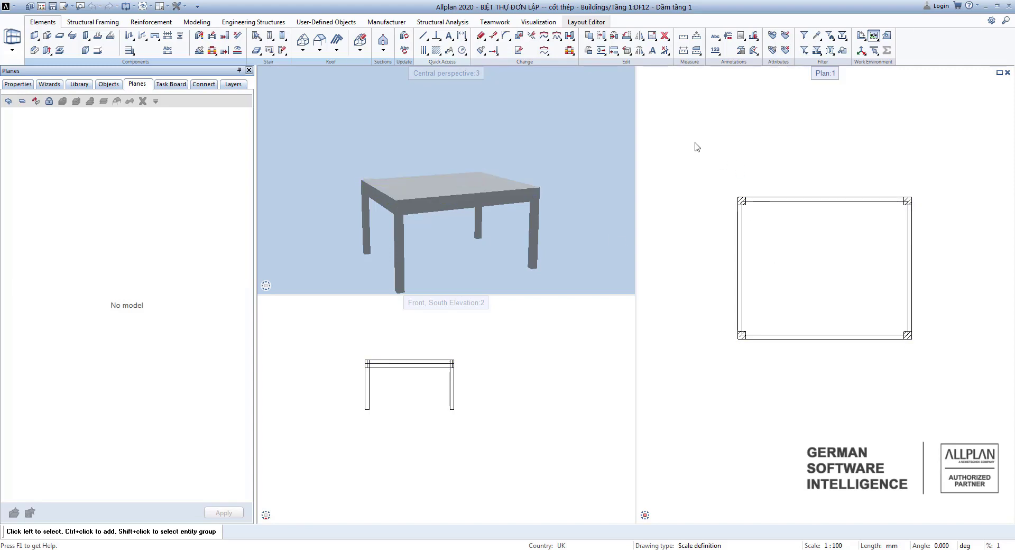
pyautogui.press('F2')
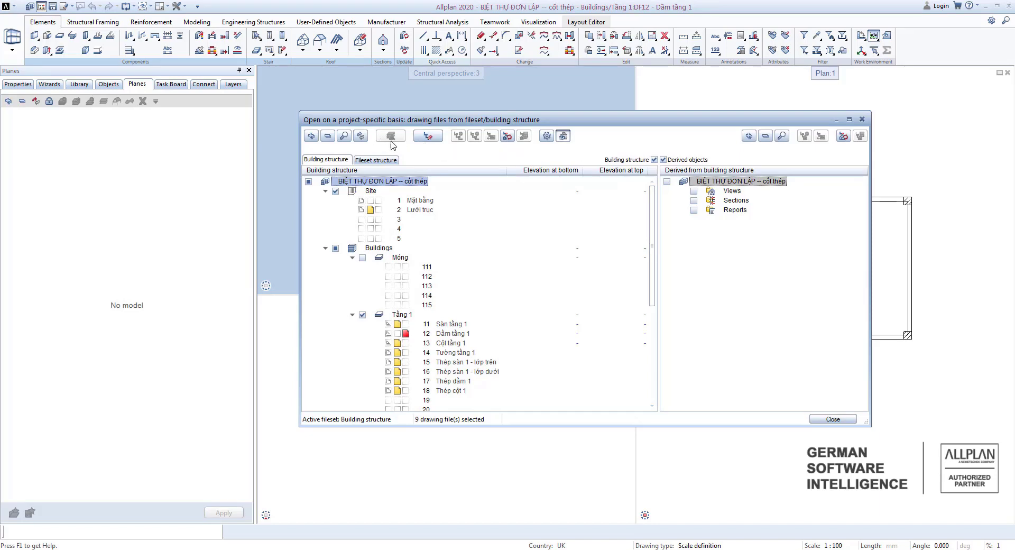
pyautogui.click(438, 140)
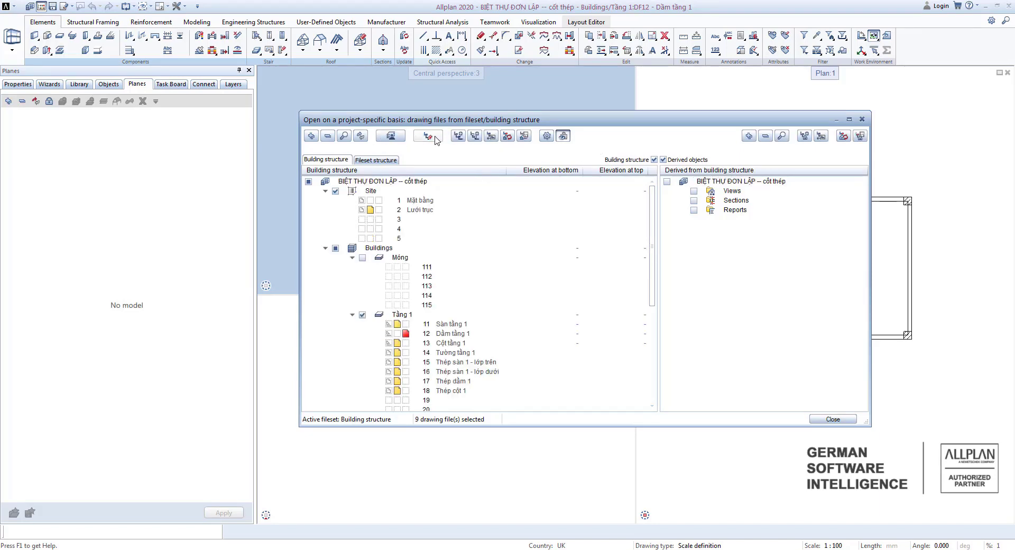
pyautogui.click(392, 136)
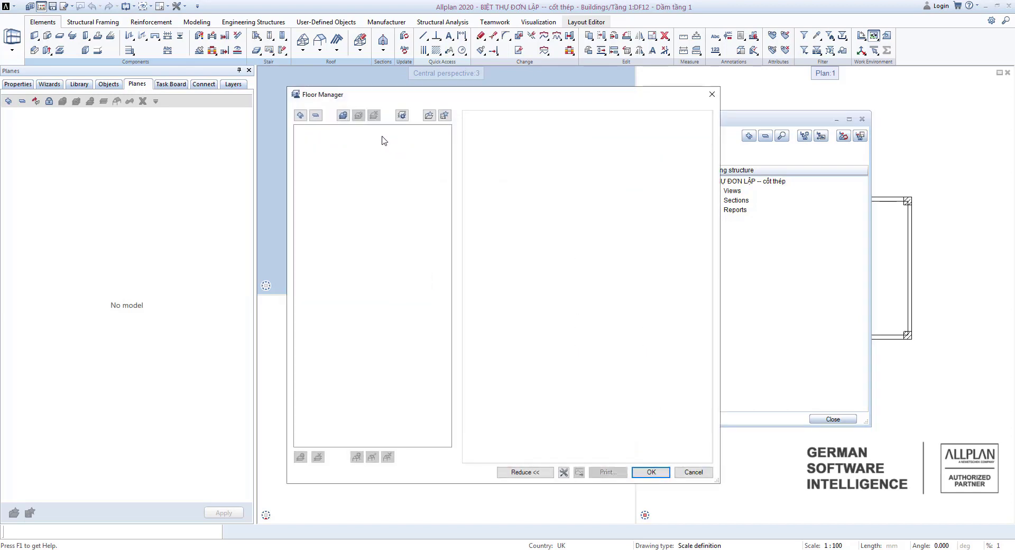
pyautogui.click(343, 115)
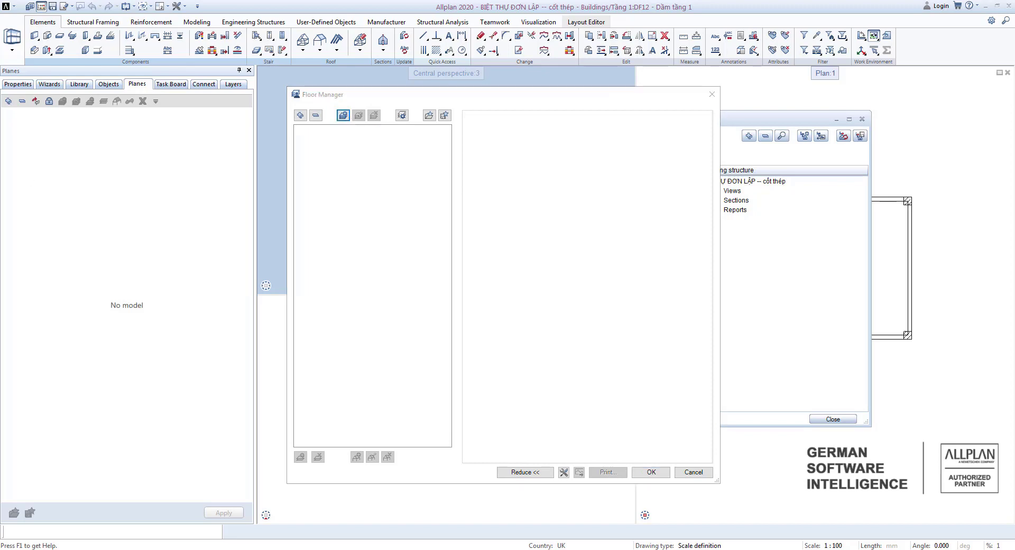
pyautogui.moveTo(80, 175); pyautogui.dragTo(142, 179)
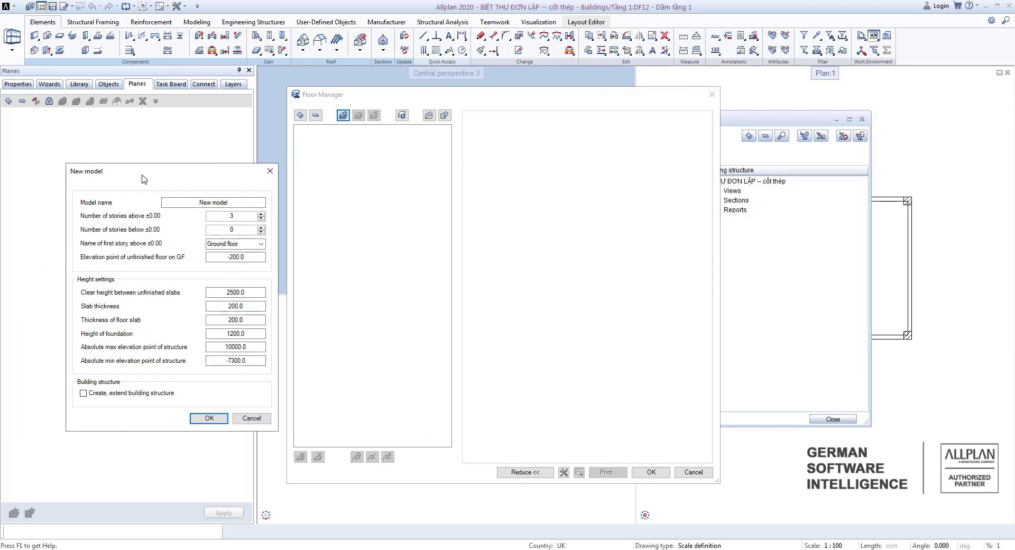
pyautogui.moveTo(241, 203); pyautogui.dragTo(199, 204)
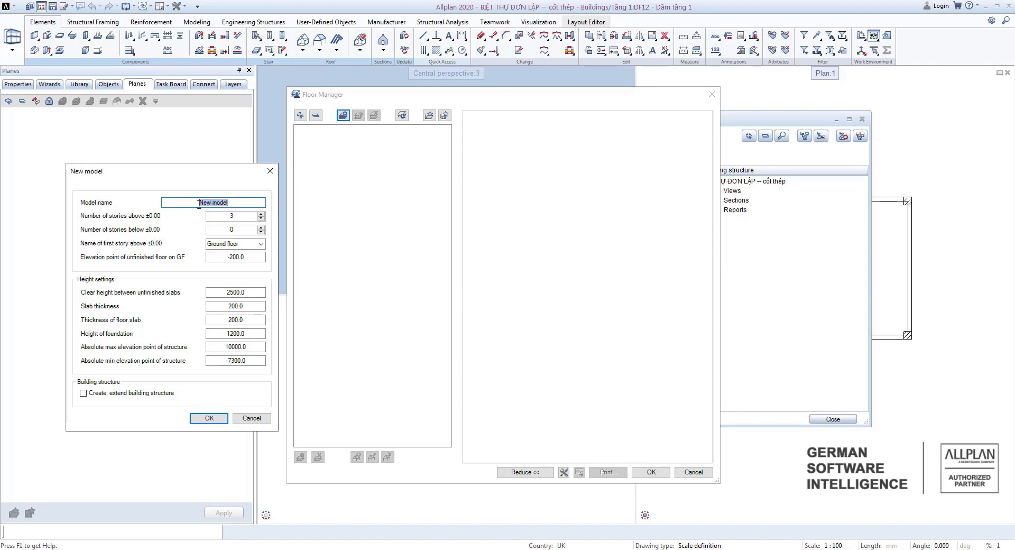
pyautogui.click(223, 216)
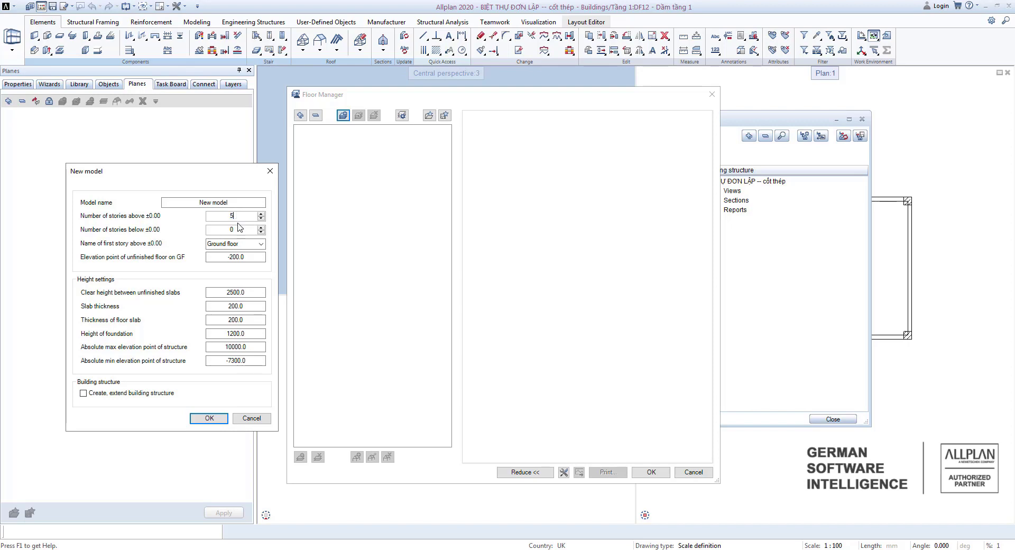
pyautogui.click(209, 418)
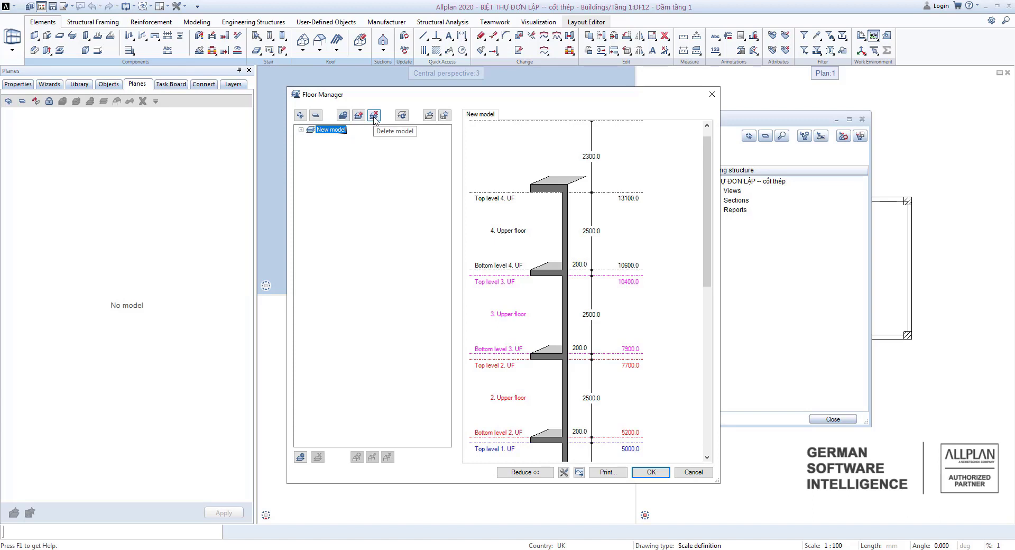
# Open the level elevations of the second and third upper floors for editing, and accept the floor model.
pyautogui.scroll(-5, 624, 206)
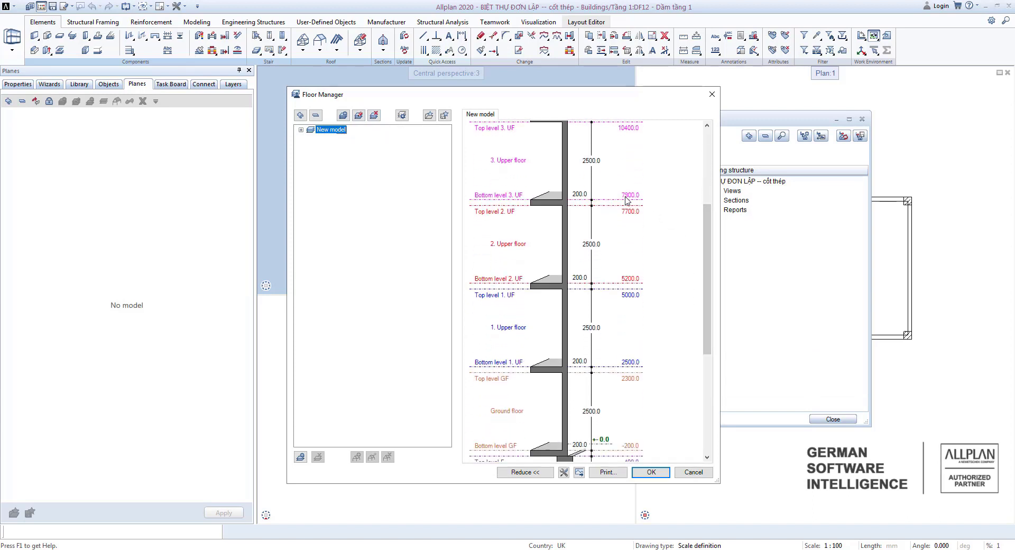
pyautogui.click(630, 195)
pyautogui.click(630, 211)
pyautogui.click(596, 160)
pyautogui.click(629, 211)
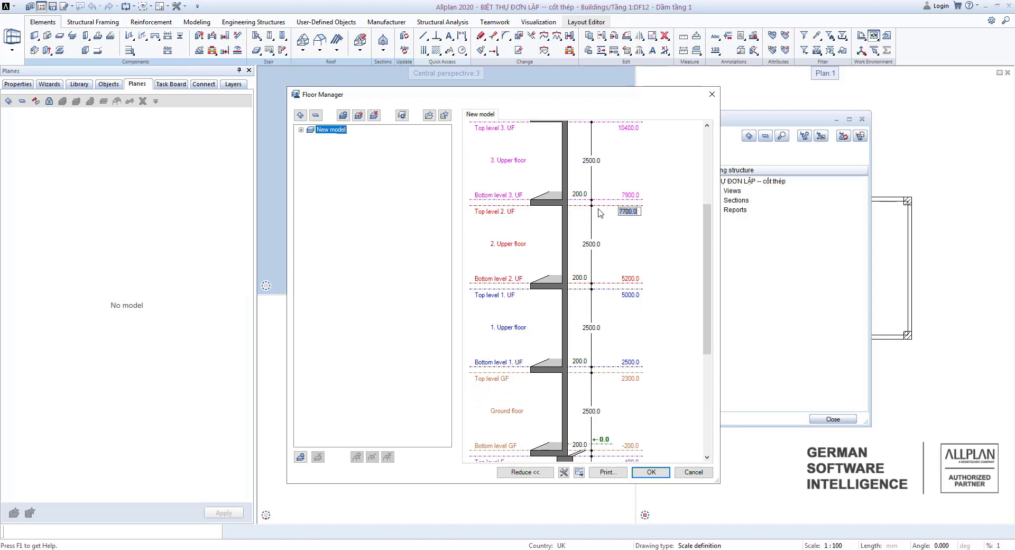
pyautogui.click(650, 473)
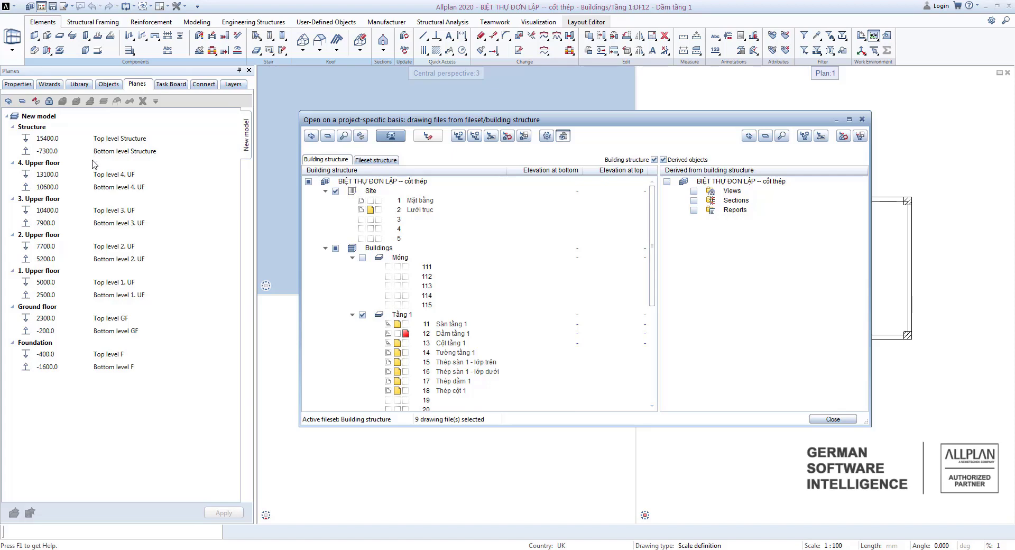
# Assign the Foundation planes of New model to the Móng structural level, without transferring plane information to its drawing files.
pyautogui.scroll(-7, 464, 292)
pyautogui.scroll(7, 448, 309)
pyautogui.scroll(-1, 402, 261)
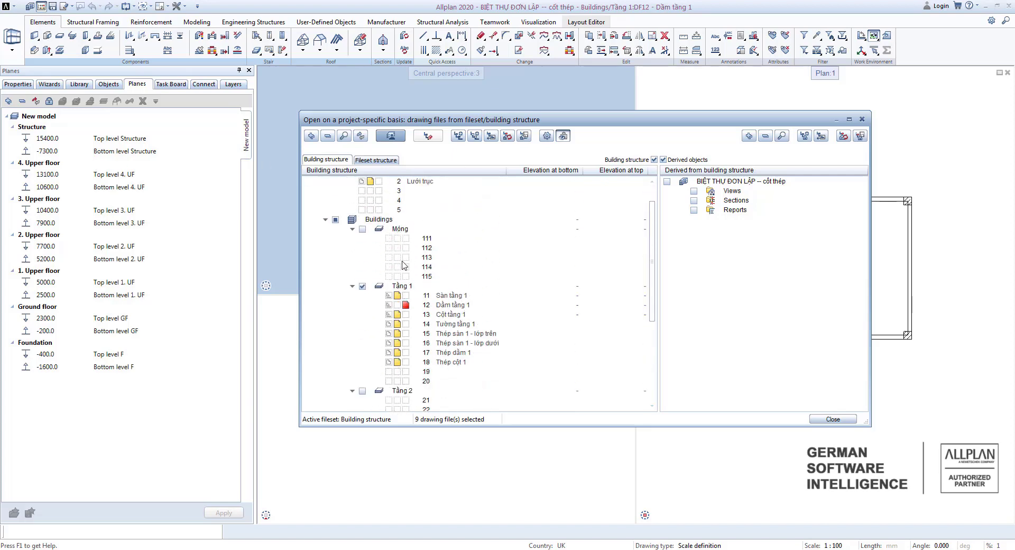
pyautogui.scroll(-4, 402, 264)
pyautogui.scroll(-1, 440, 369)
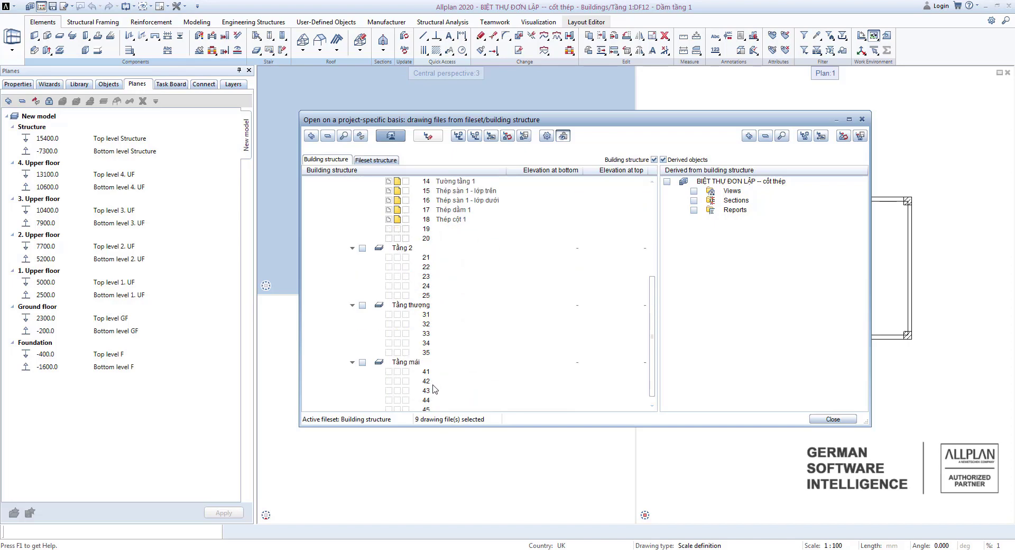
pyautogui.scroll(6, 413, 293)
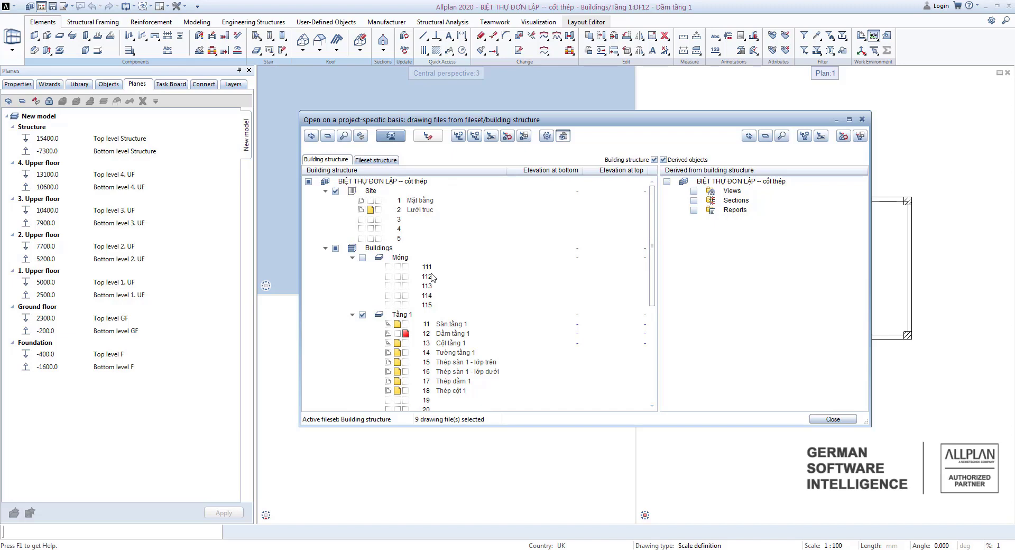
pyautogui.click(402, 258)
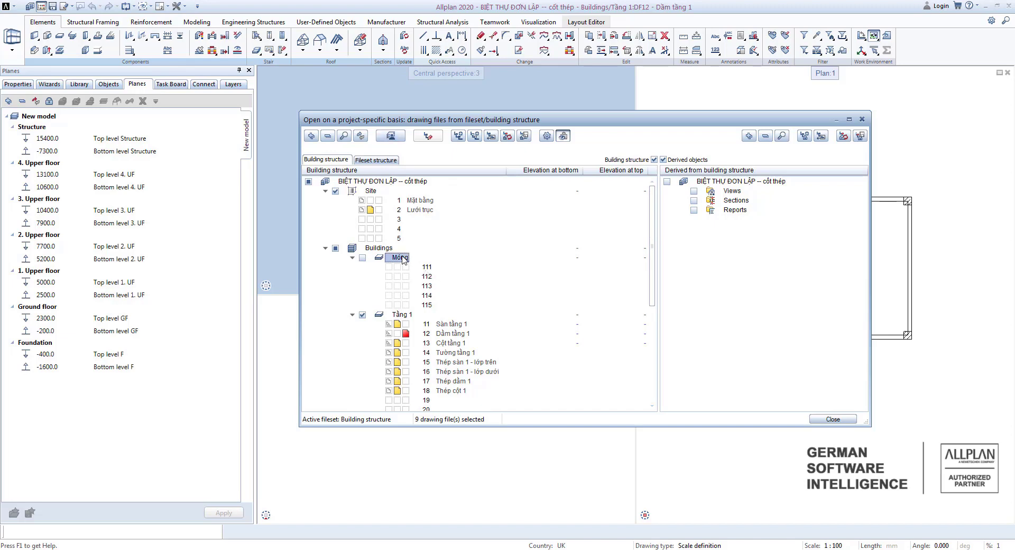
pyautogui.rightClick(403, 258)
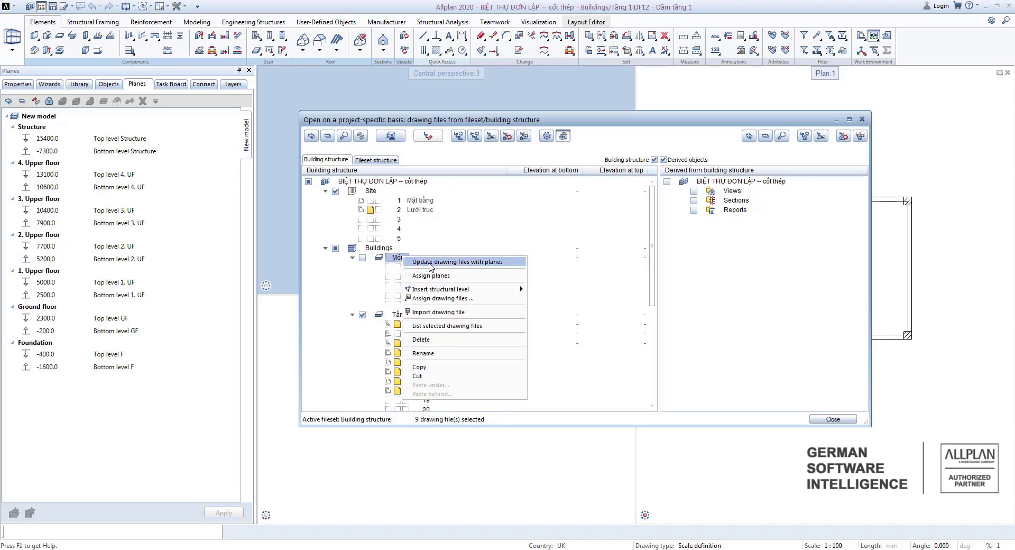
pyautogui.click(454, 276)
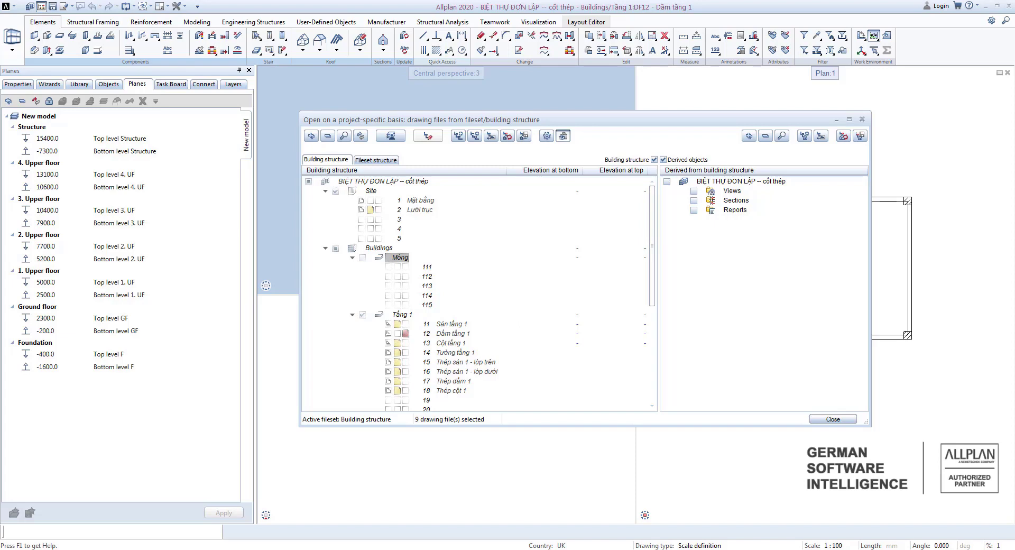
pyautogui.moveTo(348, 299)
pyautogui.mouseDown()
pyautogui.moveTo(766, 304)
pyautogui.moveTo(771, 292)
pyautogui.mouseUp()
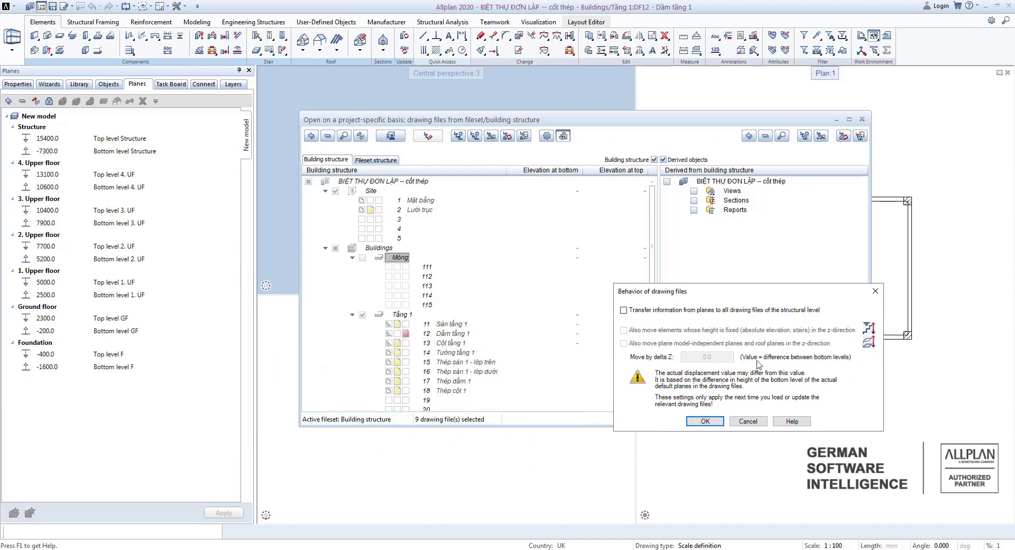
pyautogui.click(707, 421)
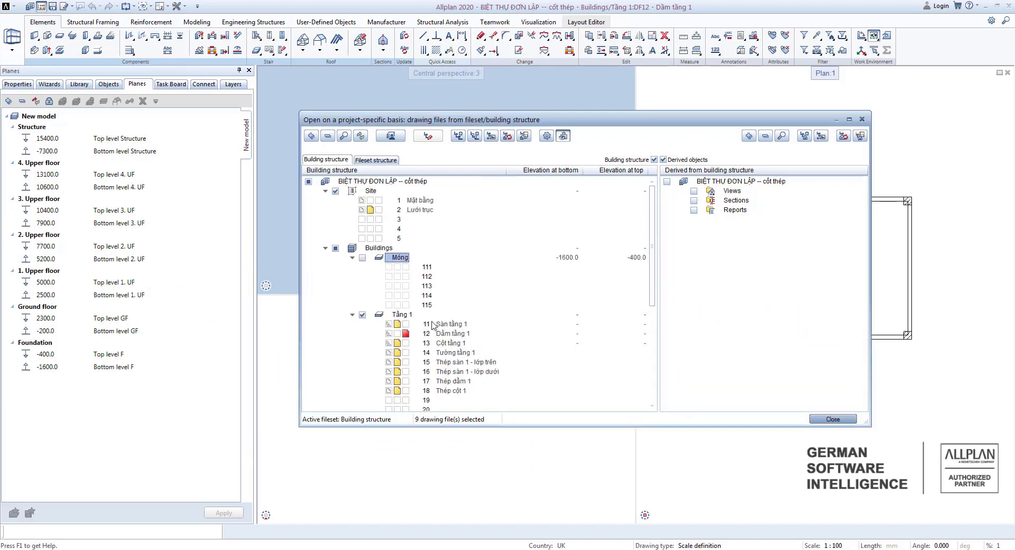
# Assign the Ground floor planes of New model to the Tầng 1 structural level.
pyautogui.rightClick(406, 314)
pyautogui.click(440, 335)
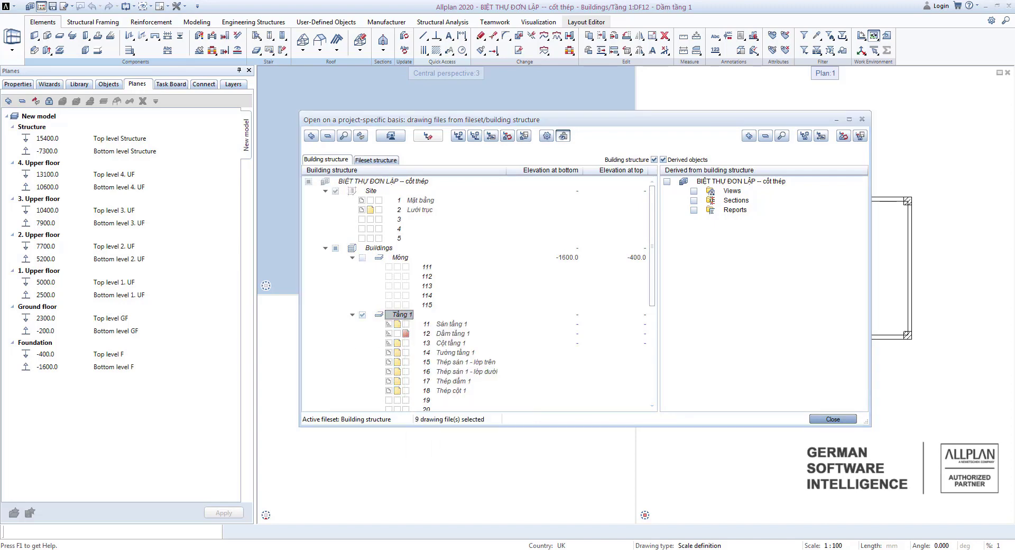
pyautogui.click(129, 219)
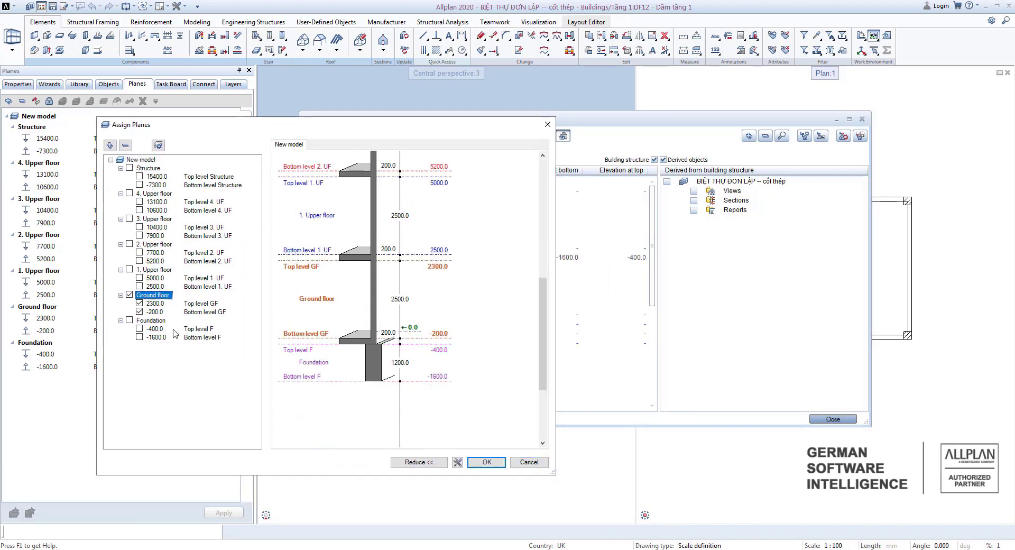
pyautogui.click(487, 462)
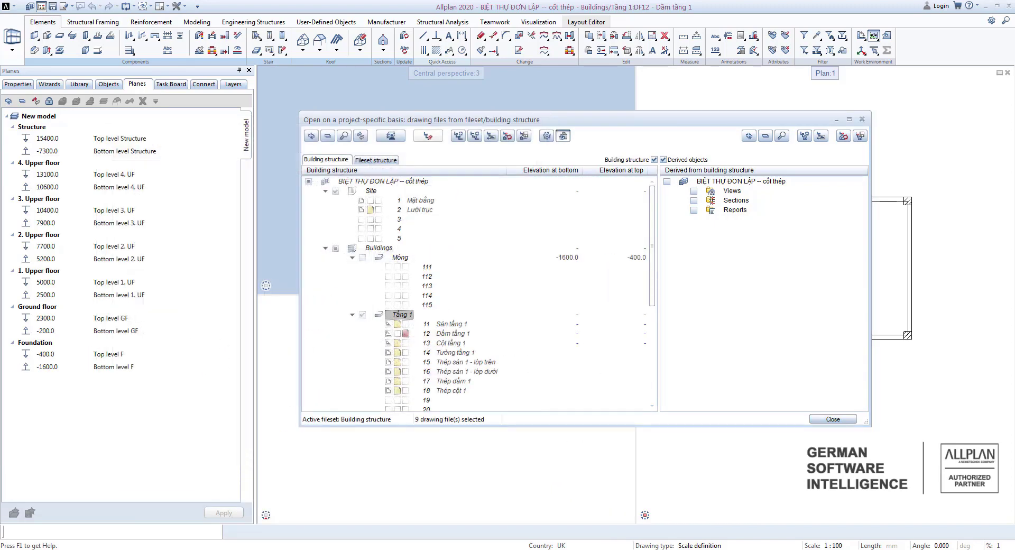
pyautogui.click(200, 404)
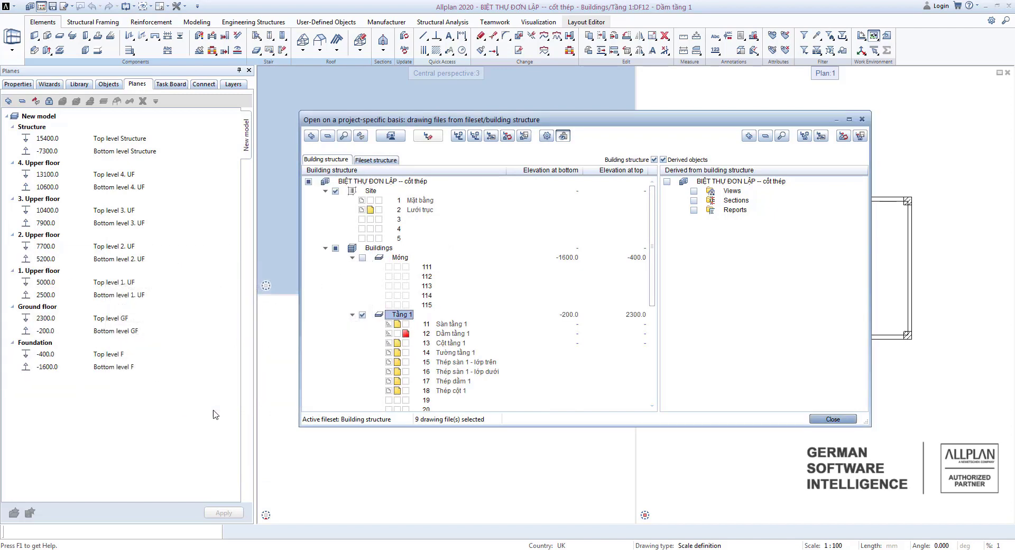
# Assign the 1. Upper floor planes to the Tầng 2 structural level, leaving the drawing file transfer option off.
pyautogui.scroll(-3, 436, 367)
pyautogui.scroll(1, 429, 290)
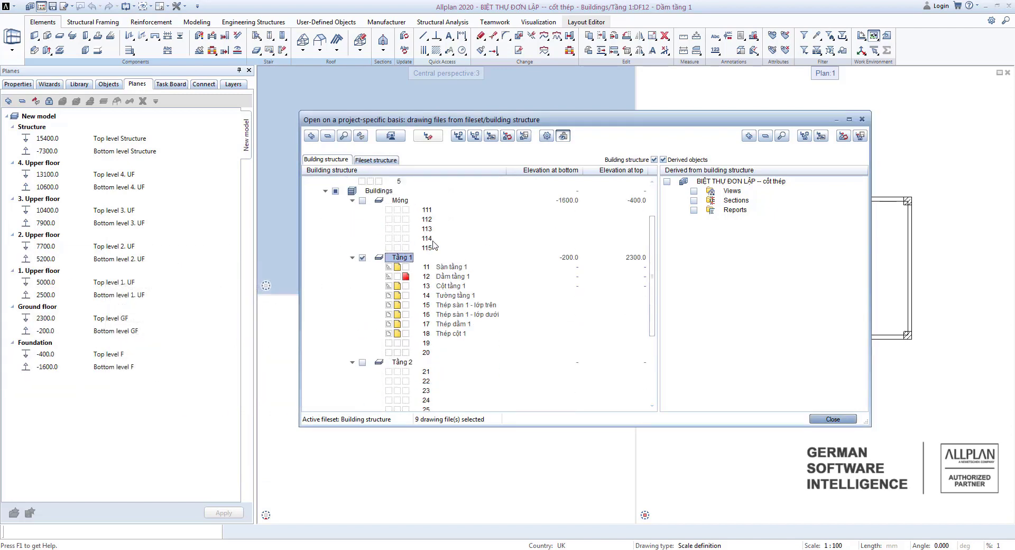
pyautogui.click(417, 362)
pyautogui.rightClick(418, 364)
pyautogui.click(449, 419)
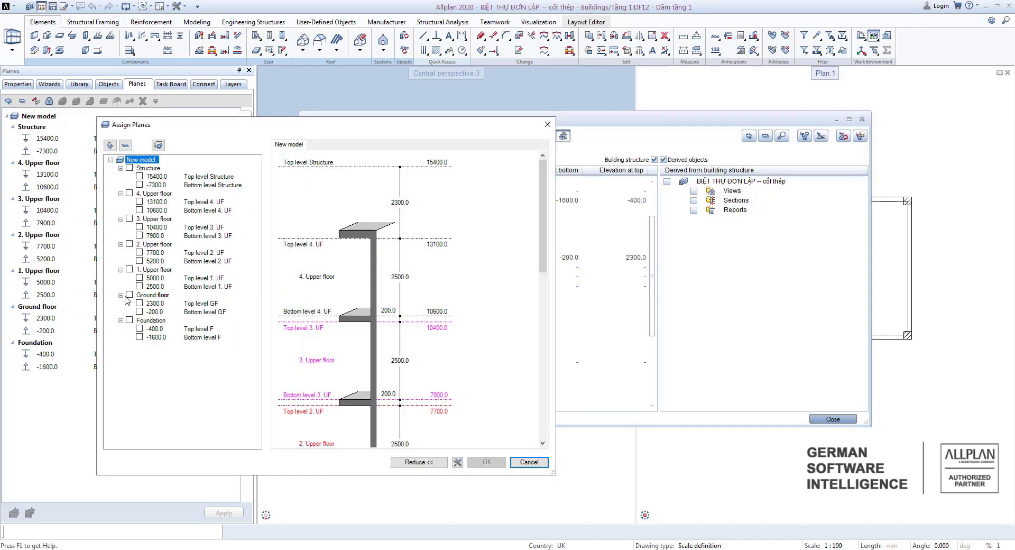
pyautogui.click(128, 271)
pyautogui.click(487, 462)
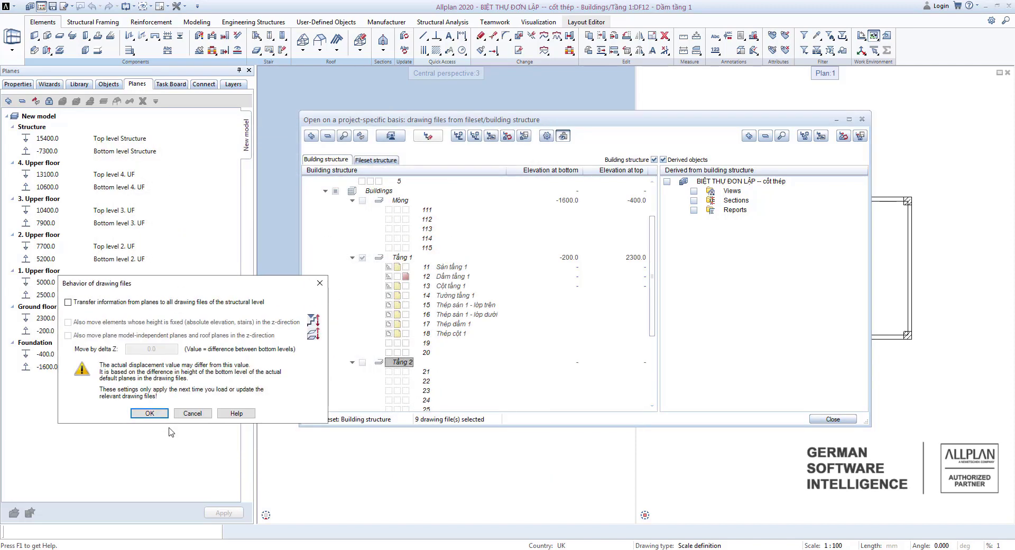
pyautogui.click(153, 416)
# Assign the 2. Upper floor planes to the Tầng thượng structural level.
pyautogui.scroll(-4, 423, 317)
pyautogui.rightClick(418, 305)
pyautogui.click(442, 324)
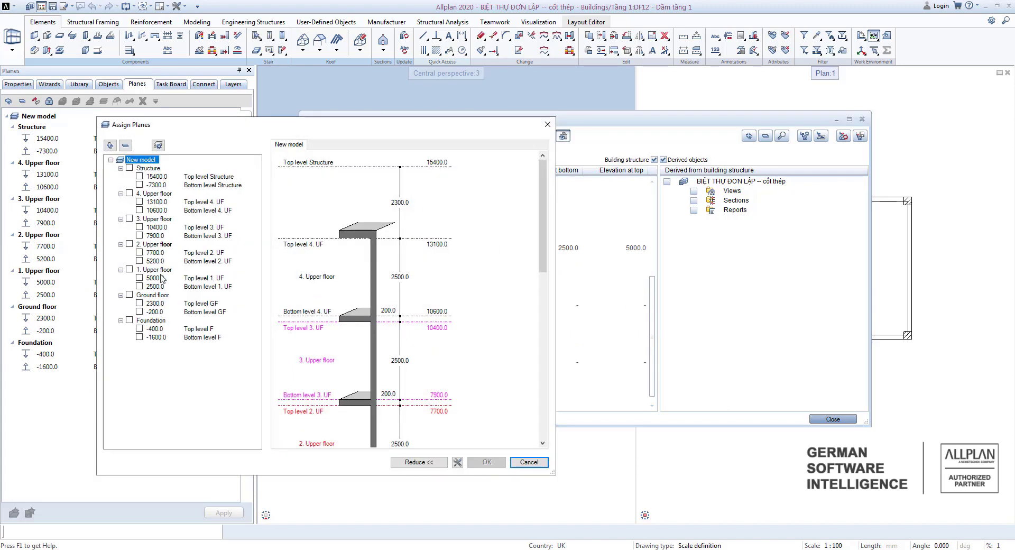
pyautogui.click(129, 244)
pyautogui.click(487, 462)
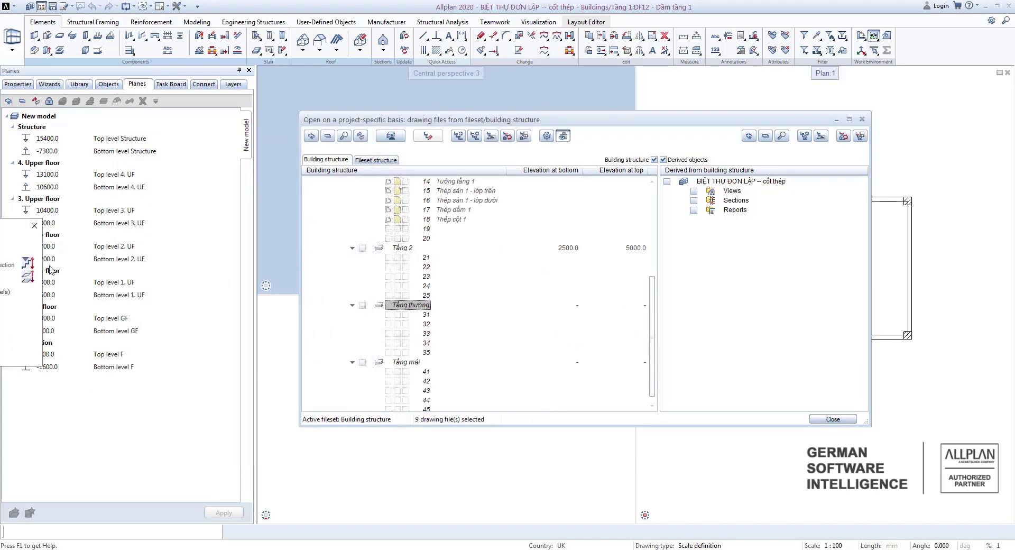
pyautogui.click(185, 430)
# Assign the 3. Upper floor planes to the Tầng mái structural level, and close the building structure dialog.
pyautogui.rightClick(418, 364)
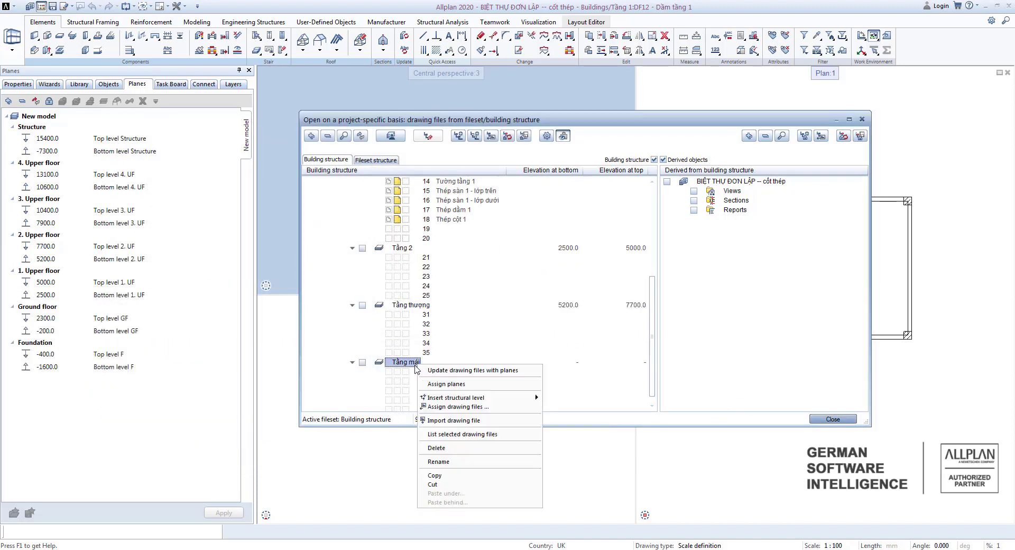
pyautogui.click(433, 425)
pyautogui.click(129, 219)
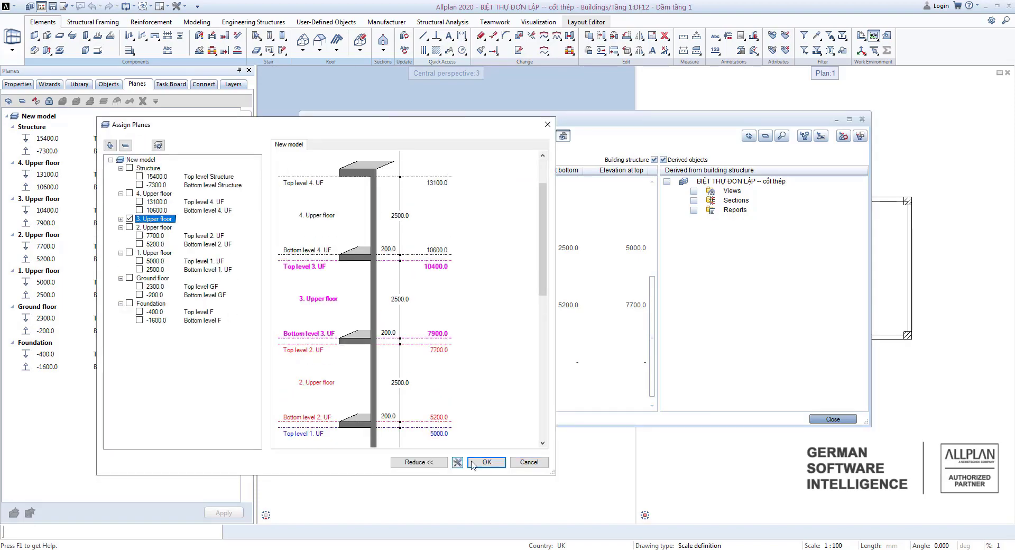
pyautogui.click(476, 462)
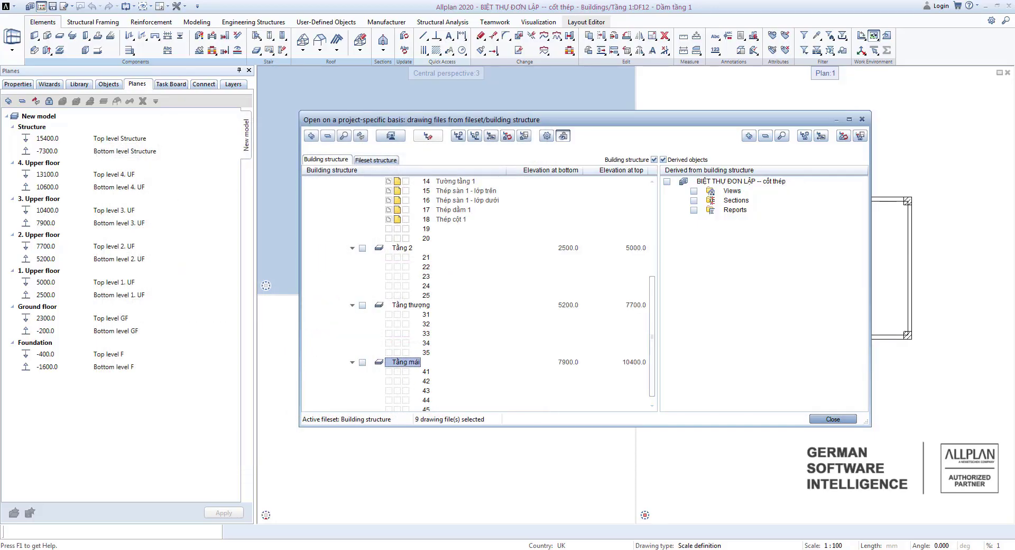
pyautogui.scroll(-1, 390, 360)
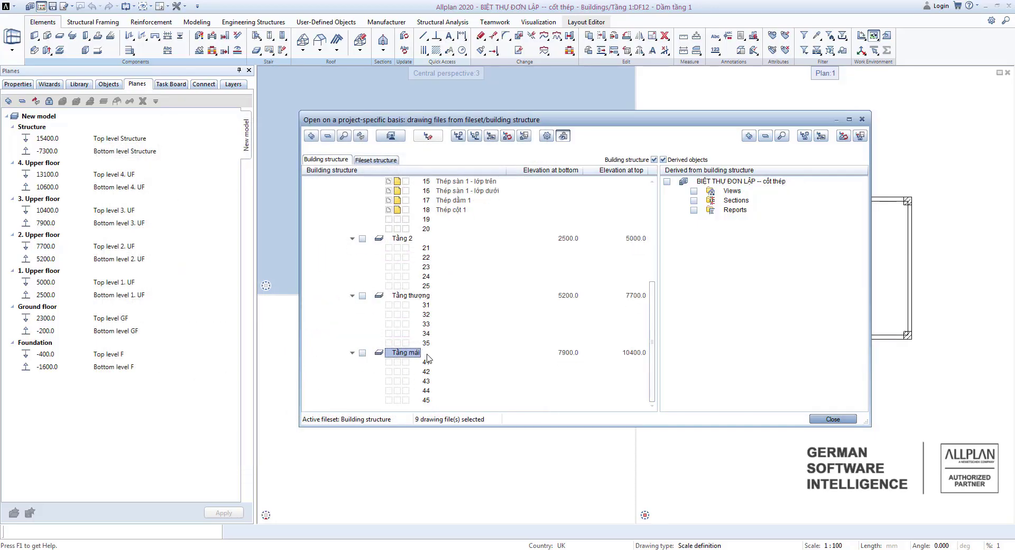
pyautogui.click(833, 419)
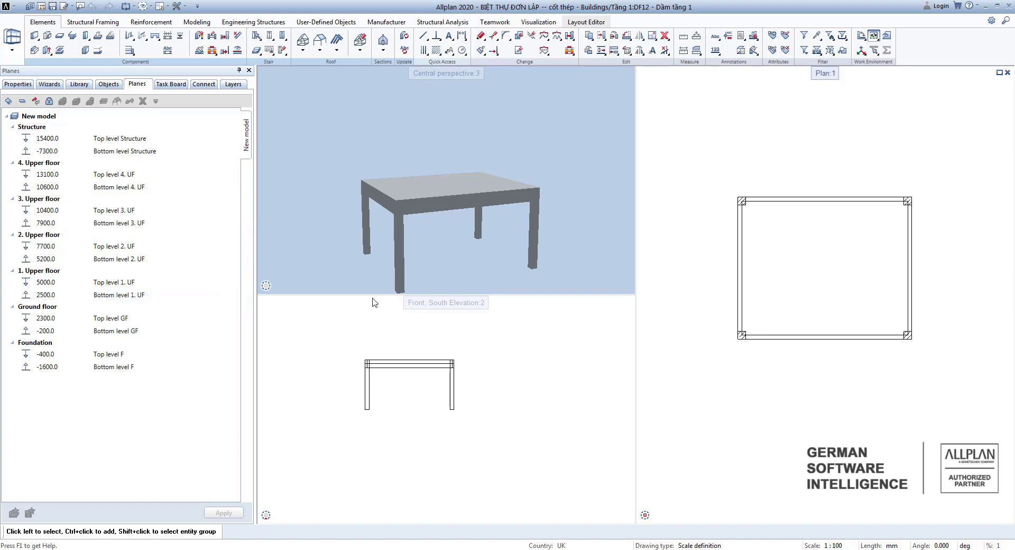
# Turn on the modification mode for planes and examine all floor planes of the model in the perspective view.
pyautogui.click(49, 101)
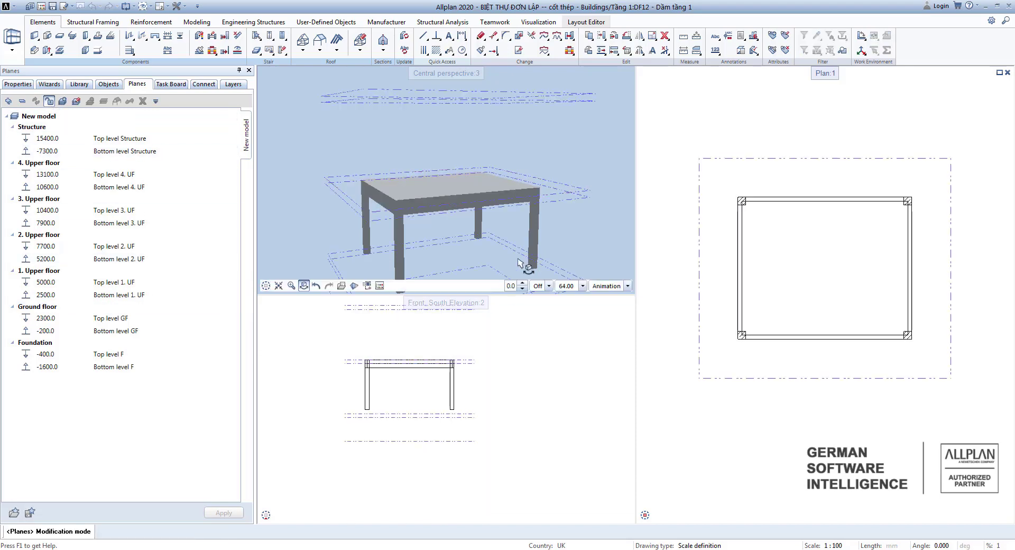
pyautogui.scroll(-1, 523, 254)
pyautogui.moveTo(521, 225); pyautogui.dragTo(517, 195, button='middle')
pyautogui.scroll(-5, 513, 212)
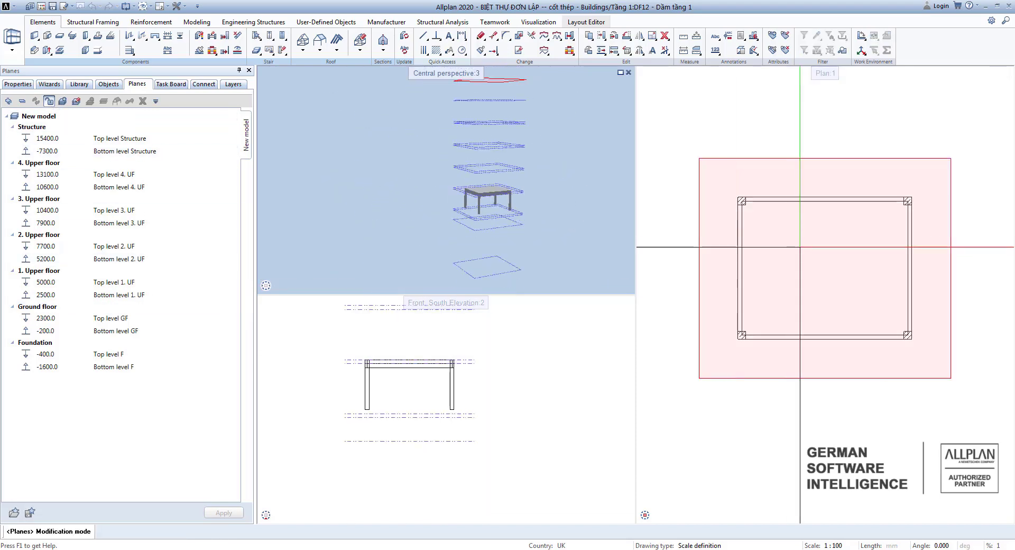
pyautogui.scroll(-4, 797, 250)
pyautogui.scroll(1, 788, 255)
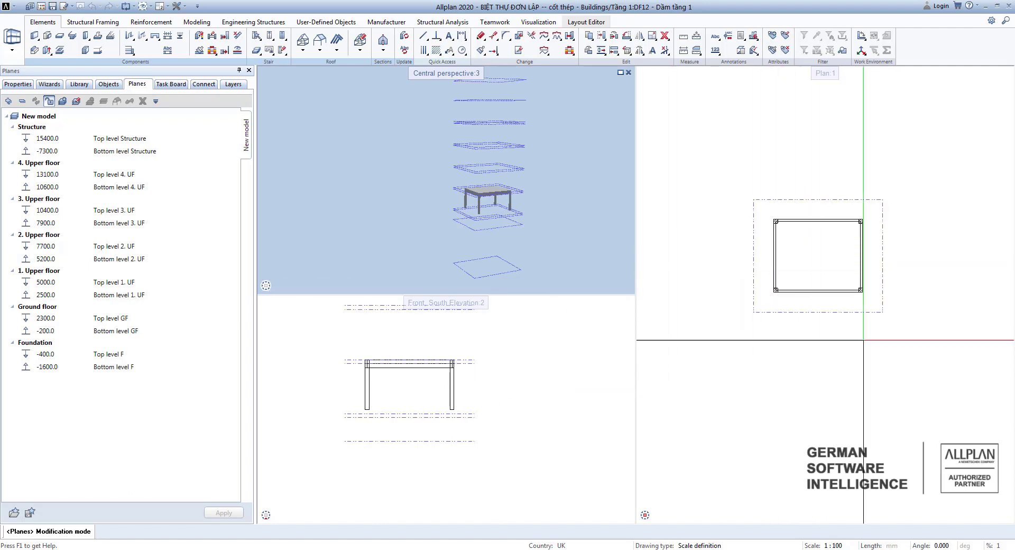
pyautogui.moveTo(523, 159); pyautogui.dragTo(514, 214, button='middle')
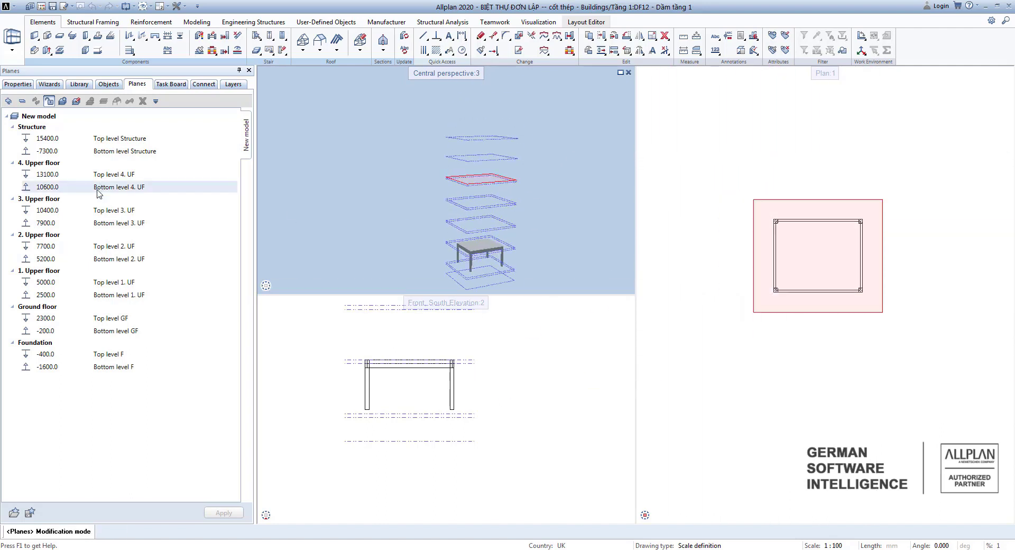
# Select the top and bottom level planes of the 3. Upper floor and examine them in the south elevation.
pyautogui.click(102, 210)
pyautogui.click(94, 224)
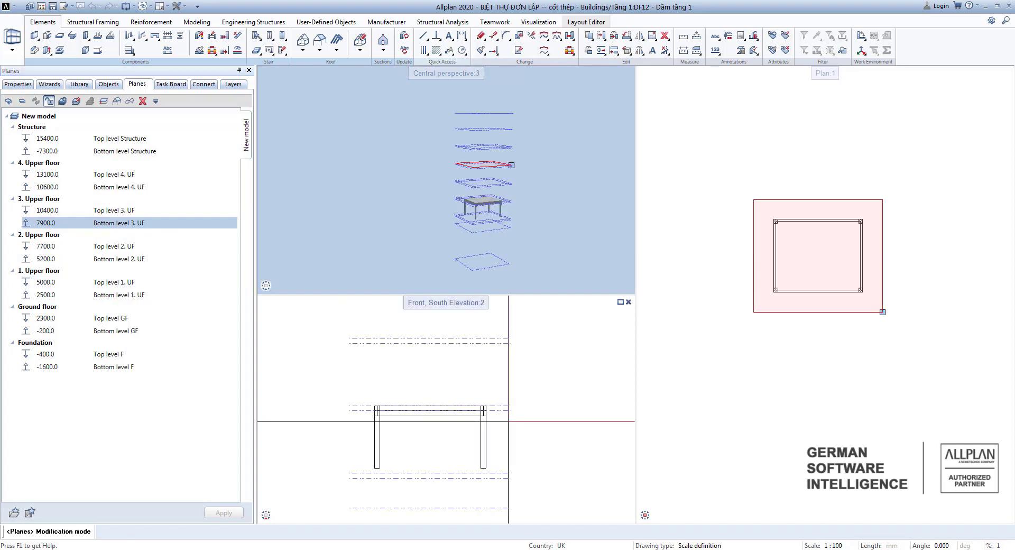
pyautogui.moveTo(509, 422); pyautogui.dragTo(526, 374, button='middle')
pyautogui.scroll(5, 494, 423)
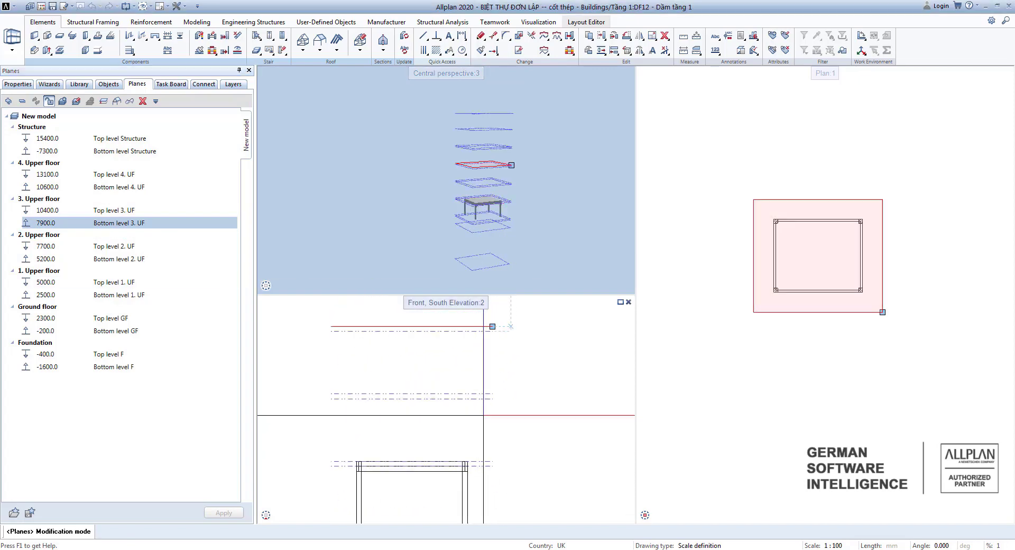
pyautogui.scroll(-2, 494, 423)
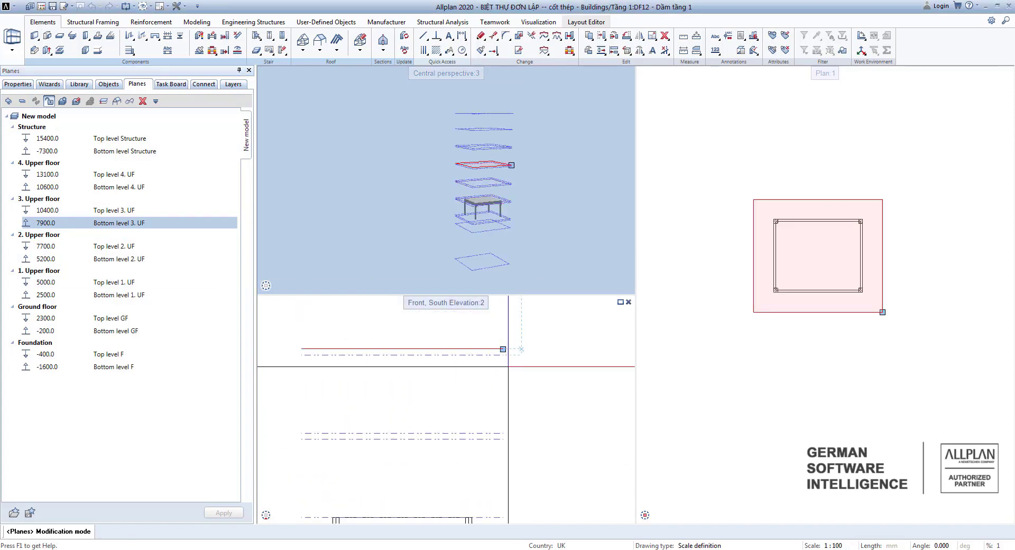
# Select the bottom and top level planes of the 2. Upper floor in the south elevation, and leave the modification mode.
pyautogui.click(494, 434)
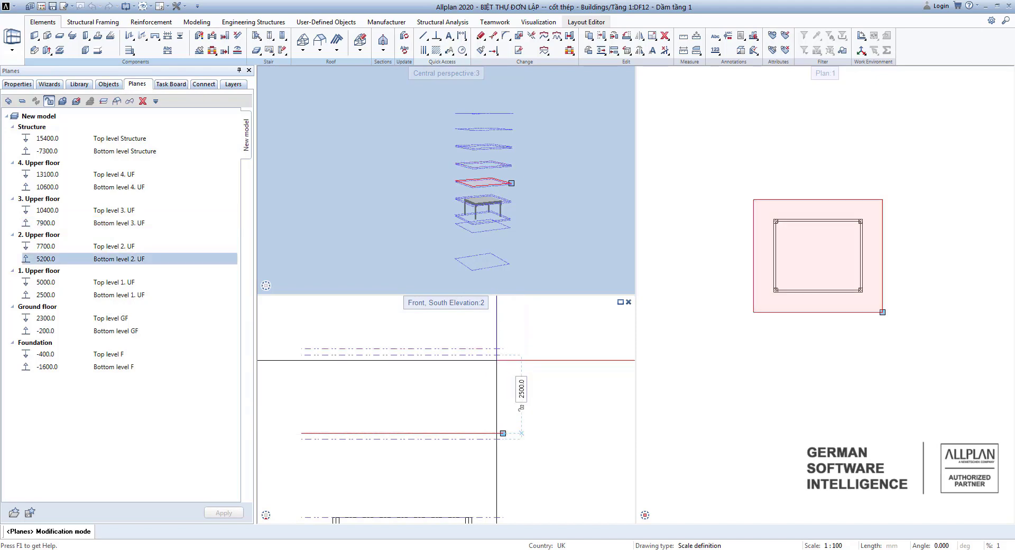
pyautogui.click(476, 356)
pyautogui.scroll(-2, 465, 420)
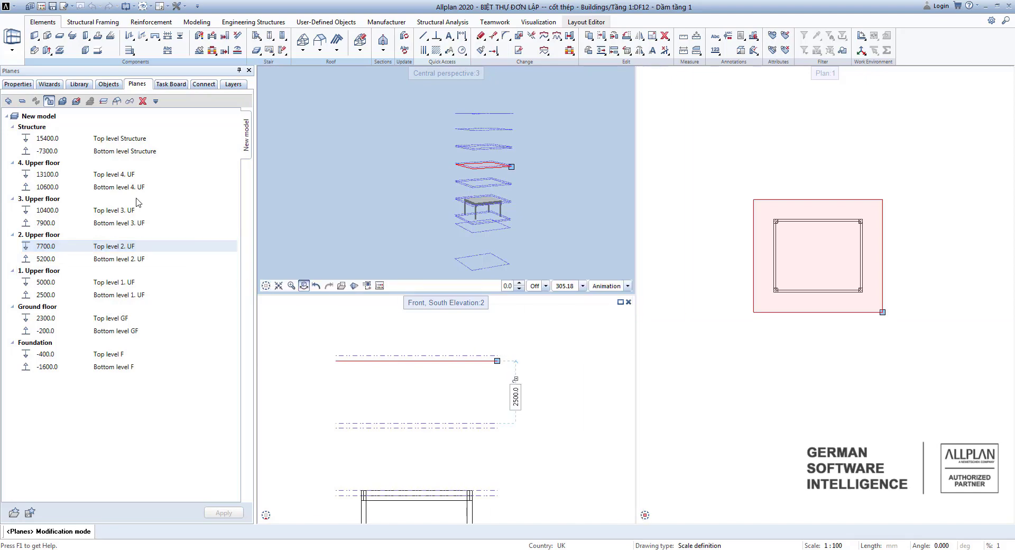
pyautogui.click(109, 85)
pyautogui.click(137, 83)
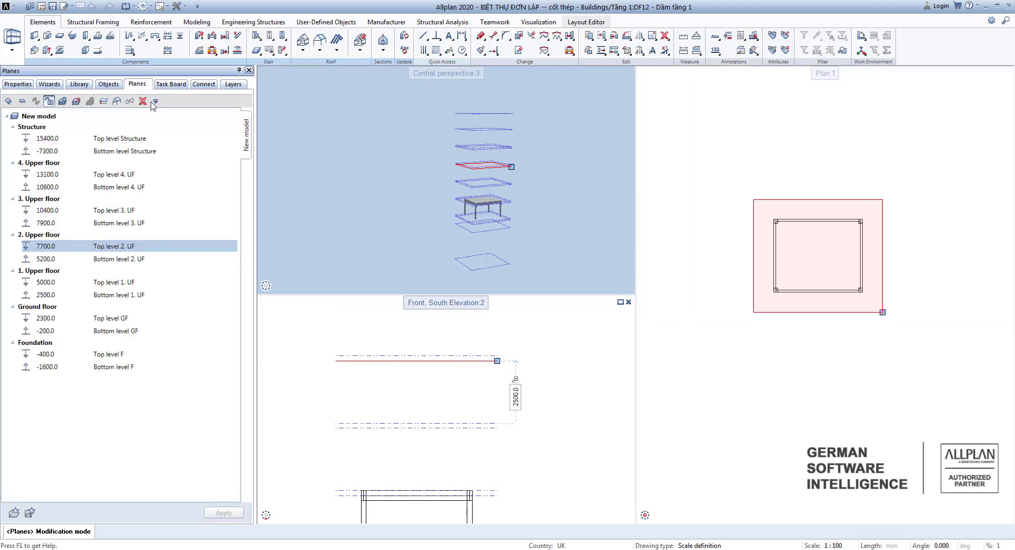
pyautogui.press('Escape')
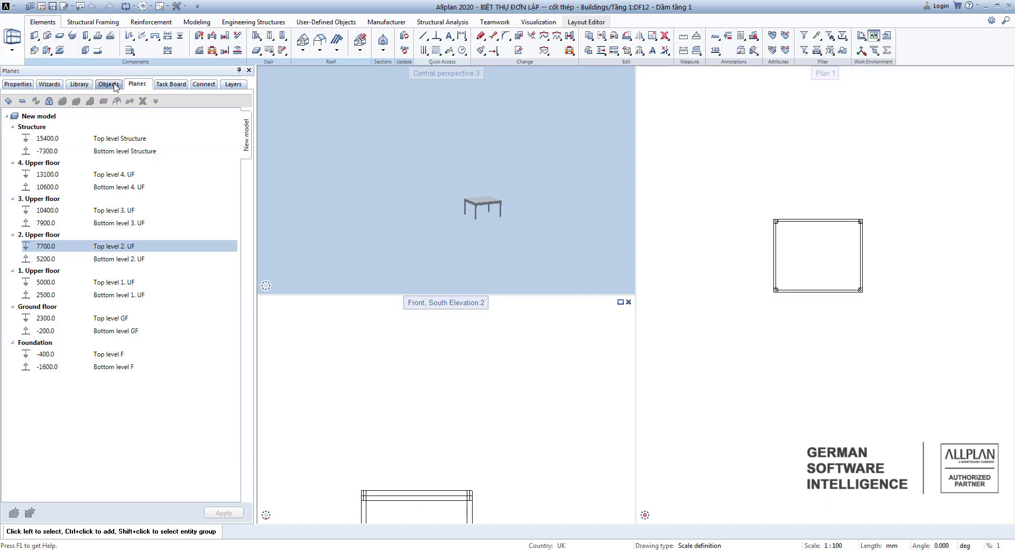